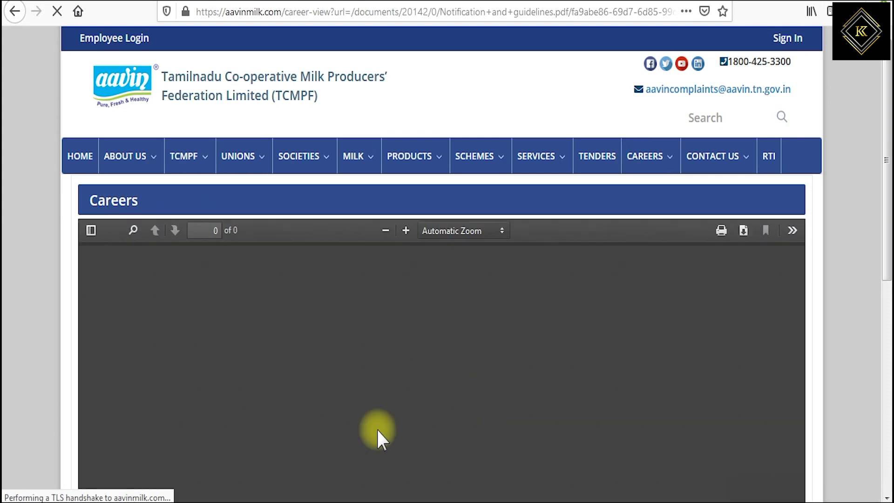
- Read the shift-basis details and the Dairying duties of the Senior Factory Assistant post in the careers PDF
{"action": "left_click_drag", "start_coordinate": [279, 321], "coordinate": [458, 322]}
{"action": "left_click_drag", "start_coordinate": [267, 362], "coordinate": [456, 362]}
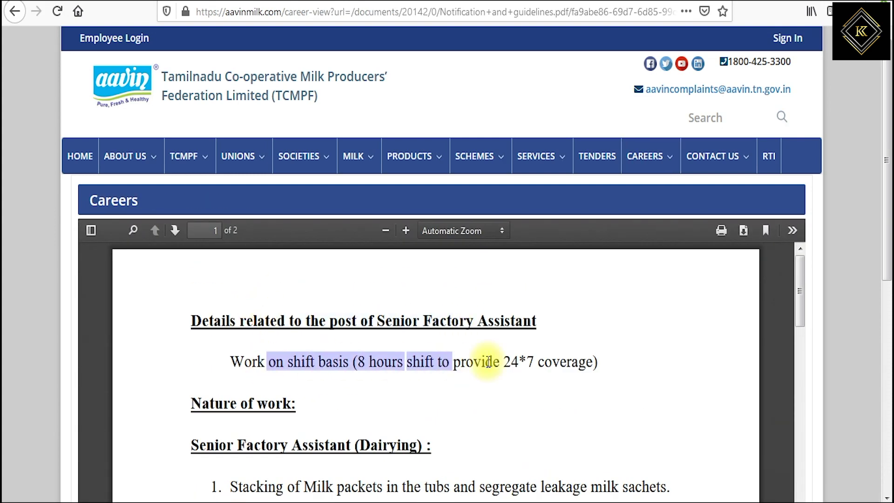
{"action": "left_click_drag", "start_coordinate": [527, 362], "coordinate": [593, 362]}
{"action": "scroll", "coordinate": [361, 340], "scroll_direction": "down", "scroll_amount": 2}
{"action": "left_click", "coordinate": [321, 347]}
{"action": "scroll", "coordinate": [279, 361], "scroll_direction": "down", "scroll_amount": 2}
{"action": "left_click_drag", "start_coordinate": [208, 306], "coordinate": [401, 306]}
{"action": "left_click_drag", "start_coordinate": [480, 349], "coordinate": [649, 348]}
{"action": "left_click_drag", "start_coordinate": [336, 377], "coordinate": [404, 378]}
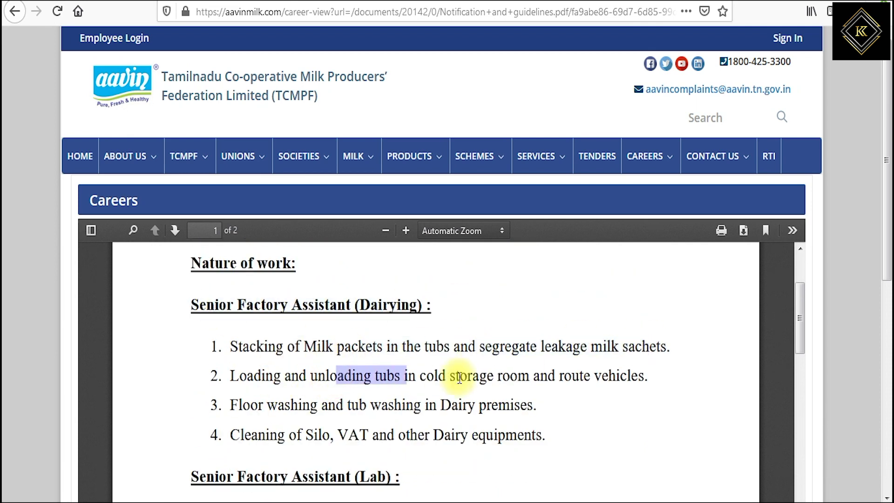
{"action": "left_click_drag", "start_coordinate": [596, 382], "coordinate": [629, 382]}
{"action": "left_click_drag", "start_coordinate": [303, 409], "coordinate": [504, 445]}
{"action": "left_click", "coordinate": [257, 431]}
- Read the duties listed for Senior Factory Assistant (Lab), from sample collection through cleaning work
{"action": "scroll", "coordinate": [341, 371], "scroll_direction": "down", "scroll_amount": 3}
{"action": "left_click_drag", "start_coordinate": [371, 309], "coordinate": [681, 308]}
{"action": "left_click_drag", "start_coordinate": [451, 344], "coordinate": [476, 345]}
{"action": "left_click_drag", "start_coordinate": [383, 368], "coordinate": [459, 369]}
{"action": "left_click_drag", "start_coordinate": [307, 396], "coordinate": [393, 396]}
{"action": "left_click_drag", "start_coordinate": [317, 425], "coordinate": [463, 426]}
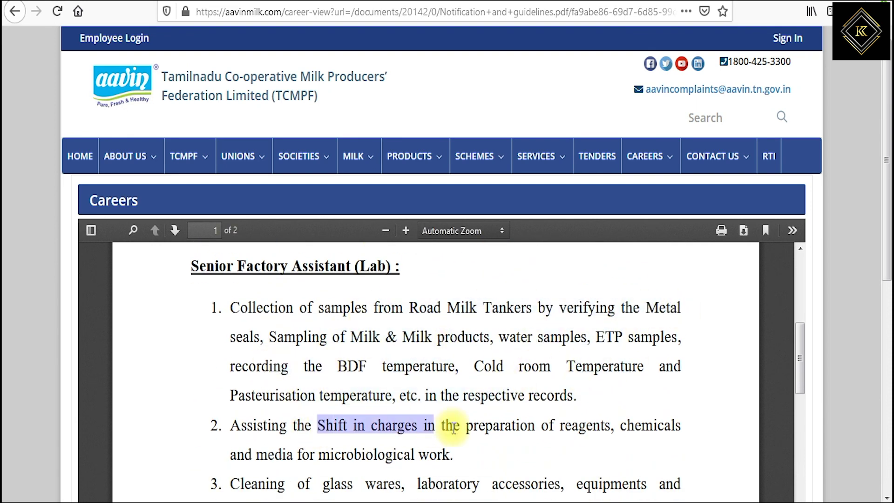
{"action": "left_click_drag", "start_coordinate": [276, 455], "coordinate": [410, 455]}
{"action": "scroll", "coordinate": [410, 456], "scroll_direction": "down", "scroll_amount": 3}
{"action": "left_click_drag", "start_coordinate": [343, 373], "coordinate": [473, 373]}
- Read the Senior Factory Assistant (Animal Husbandry) duties through their continuation on page 2
{"action": "scroll", "coordinate": [473, 373], "scroll_direction": "down", "scroll_amount": 2}
{"action": "scroll", "coordinate": [385, 405], "scroll_direction": "down", "scroll_amount": 2}
{"action": "left_click_drag", "start_coordinate": [325, 345], "coordinate": [565, 345]}
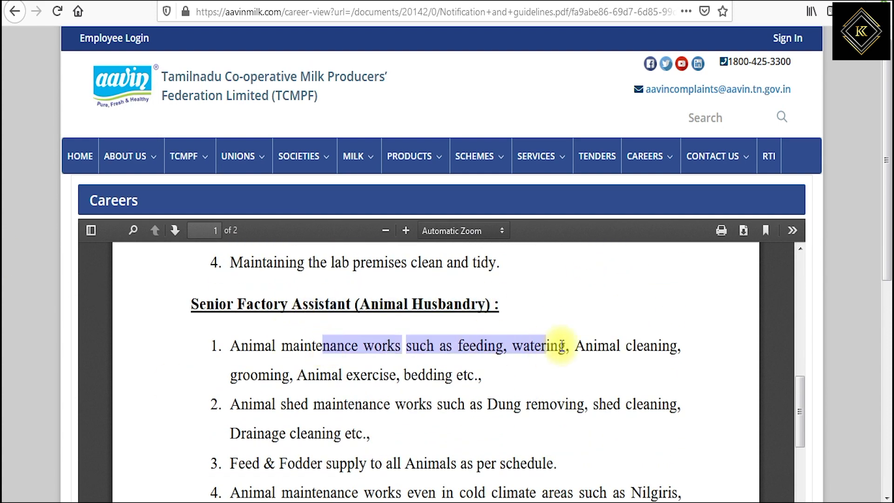
{"action": "left_click_drag", "start_coordinate": [357, 375], "coordinate": [478, 375]}
{"action": "left_click_drag", "start_coordinate": [525, 405], "coordinate": [660, 404]}
{"action": "left_click_drag", "start_coordinate": [289, 433], "coordinate": [365, 433]}
{"action": "scroll", "coordinate": [259, 463], "scroll_direction": "down", "scroll_amount": 2}
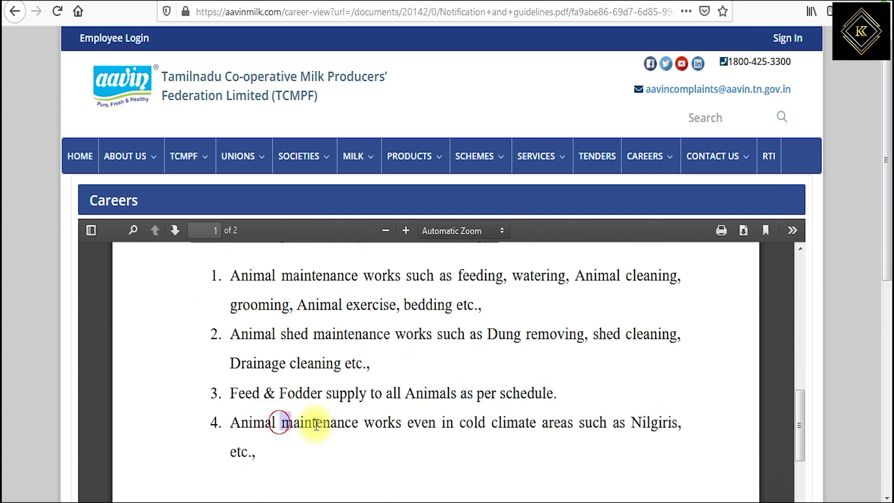
{"action": "left_click_drag", "start_coordinate": [517, 421], "coordinate": [668, 422]}
{"action": "scroll", "coordinate": [289, 431], "scroll_direction": "down", "scroll_amount": 4}
{"action": "scroll", "coordinate": [289, 431], "scroll_direction": "down", "scroll_amount": 4}
{"action": "left_click_drag", "start_coordinate": [309, 371], "coordinate": [426, 372]}
{"action": "left_click_drag", "start_coordinate": [512, 403], "coordinate": [622, 403]}
- Read the duties listed for Senior Factory Assistant (Admn) and Senior Factory Assistant (Marketing)
{"action": "scroll", "coordinate": [495, 404], "scroll_direction": "down", "scroll_amount": 3}
{"action": "left_click_drag", "start_coordinate": [263, 373], "coordinate": [399, 373]}
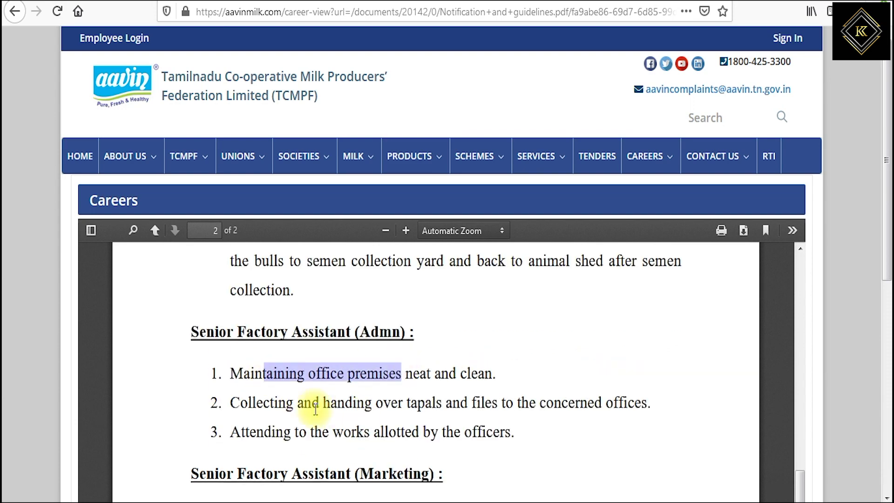
{"action": "left_click_drag", "start_coordinate": [363, 402], "coordinate": [476, 403]}
{"action": "left_click_drag", "start_coordinate": [270, 432], "coordinate": [405, 432]}
{"action": "scroll", "coordinate": [319, 443], "scroll_direction": "down", "scroll_amount": 3}
{"action": "scroll", "coordinate": [319, 443], "scroll_direction": "down", "scroll_amount": 1}
{"action": "left_click_drag", "start_coordinate": [264, 403], "coordinate": [408, 403]}
{"action": "left_click", "coordinate": [423, 429]}
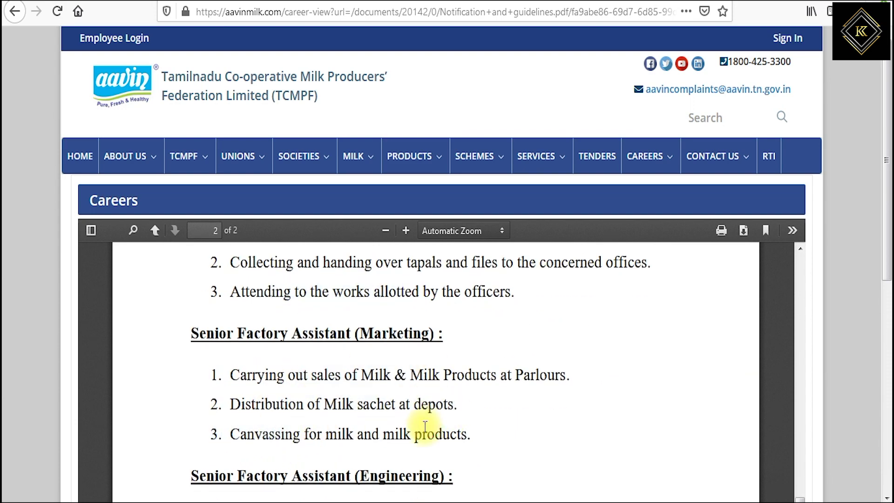
- Read the Senior Factory Assistant (Engineering) duties and the closing line on Mazdoor works at the end of the PDF
{"action": "scroll", "coordinate": [423, 429], "scroll_direction": "down", "scroll_amount": 3}
{"action": "left_click_drag", "start_coordinate": [331, 377], "coordinate": [617, 381]}
{"action": "left_click_drag", "start_coordinate": [290, 409], "coordinate": [411, 409]}
{"action": "left_click_drag", "start_coordinate": [267, 440], "coordinate": [374, 440]}
{"action": "left_click_drag", "start_coordinate": [253, 468], "coordinate": [571, 470]}
{"action": "scroll", "coordinate": [419, 461], "scroll_direction": "down", "scroll_amount": 2}
{"action": "left_click_drag", "start_coordinate": [280, 435], "coordinate": [373, 435]}
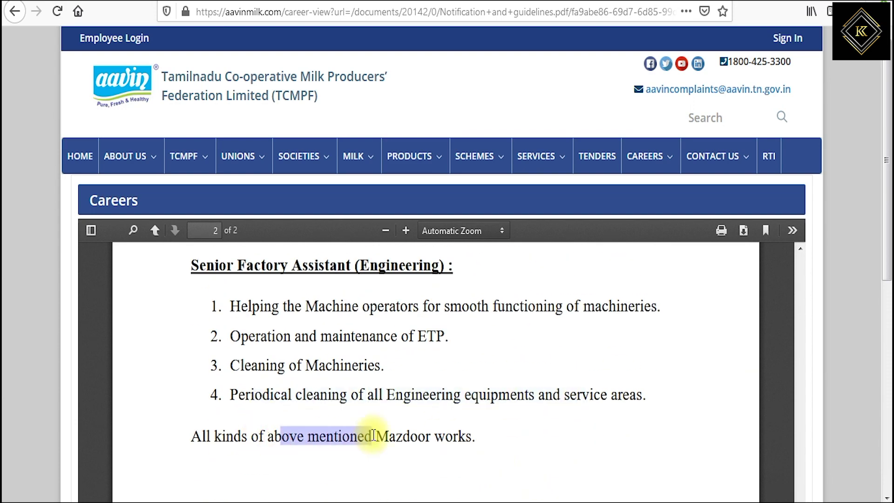
{"action": "scroll", "coordinate": [359, 387], "scroll_direction": "down", "scroll_amount": 10}
{"action": "scroll", "coordinate": [354, 373], "scroll_direction": "up", "scroll_amount": 6}
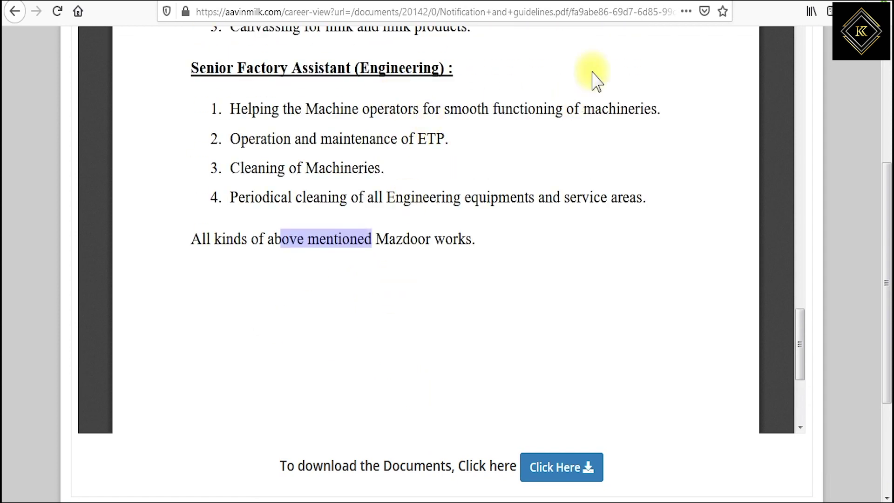
- Switch to the dailyrecruitment.in AAVIN Recruitment 2020 article and read the first paragraph of its AAVIN MILK section
{"action": "left_click", "coordinate": [578, 1]}
{"action": "scroll", "coordinate": [273, 393], "scroll_direction": "down", "scroll_amount": 3}
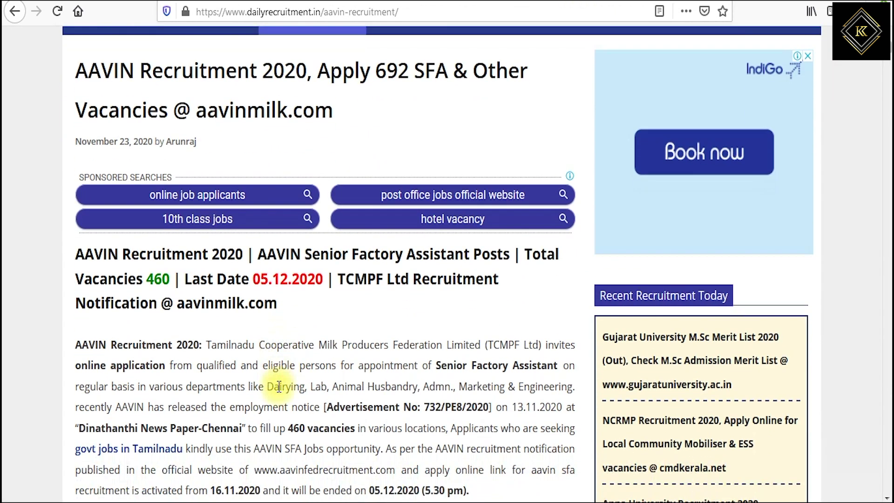
{"action": "scroll", "coordinate": [177, 357], "scroll_direction": "down", "scroll_amount": 17}
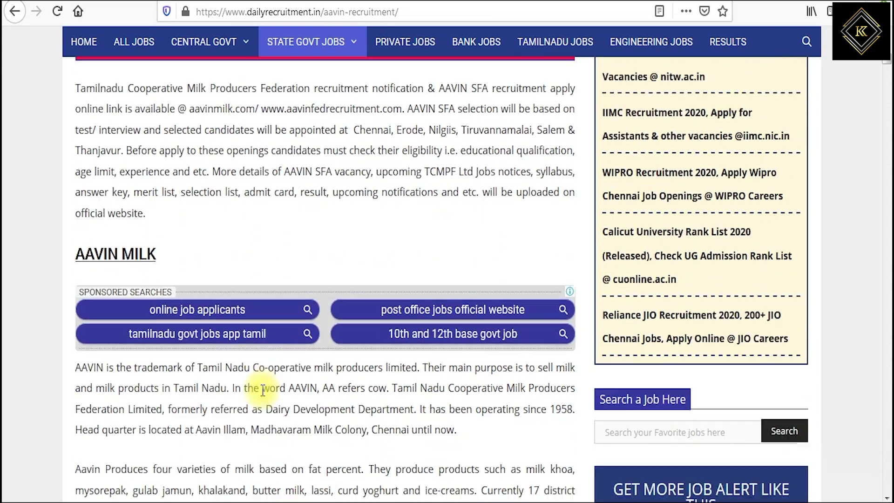
{"action": "scroll", "coordinate": [263, 390], "scroll_direction": "down", "scroll_amount": 5}
{"action": "left_click_drag", "start_coordinate": [117, 117], "coordinate": [290, 119]}
{"action": "left_click_drag", "start_coordinate": [449, 118], "coordinate": [542, 119]}
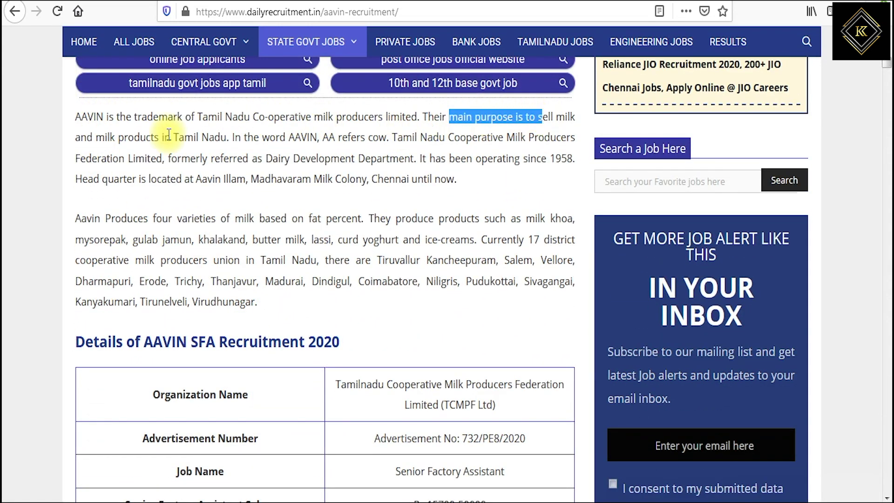
{"action": "left_click_drag", "start_coordinate": [164, 138], "coordinate": [432, 138]}
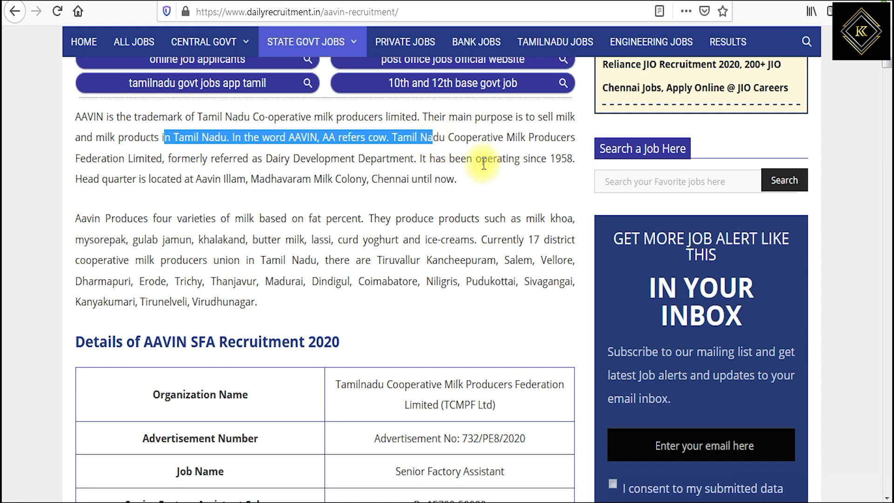
{"action": "left_click_drag", "start_coordinate": [133, 159], "coordinate": [427, 159]}
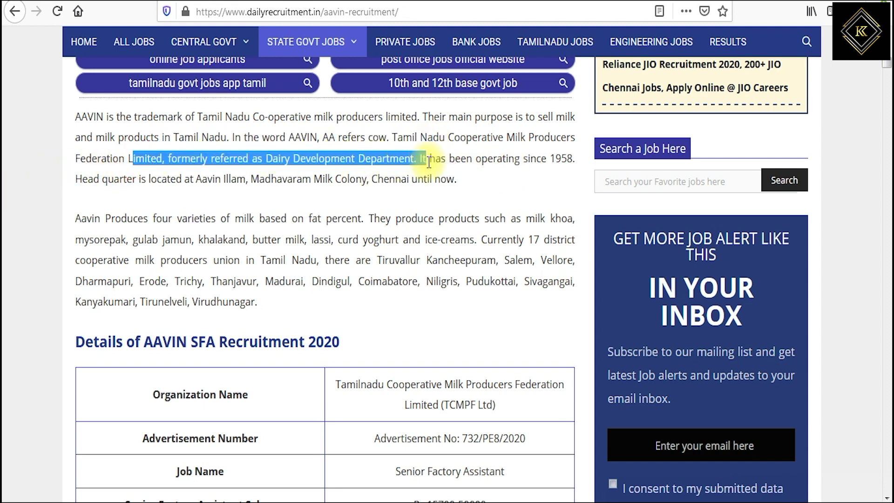
{"action": "left_click_drag", "start_coordinate": [322, 181], "coordinate": [454, 179]}
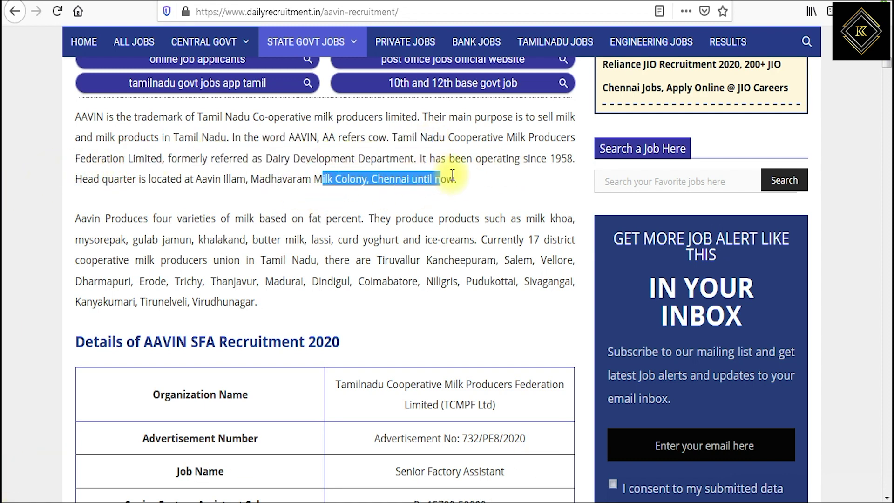
- Read the AAVIN MILK paragraph about Aavin's products and its district cooperative milk producers unions
{"action": "left_click_drag", "start_coordinate": [188, 219], "coordinate": [191, 219]}
{"action": "left_click_drag", "start_coordinate": [298, 219], "coordinate": [575, 218]}
{"action": "left_click_drag", "start_coordinate": [109, 239], "coordinate": [570, 242]}
{"action": "left_click", "coordinate": [549, 278]}
{"action": "left_click_drag", "start_coordinate": [135, 261], "coordinate": [240, 261]}
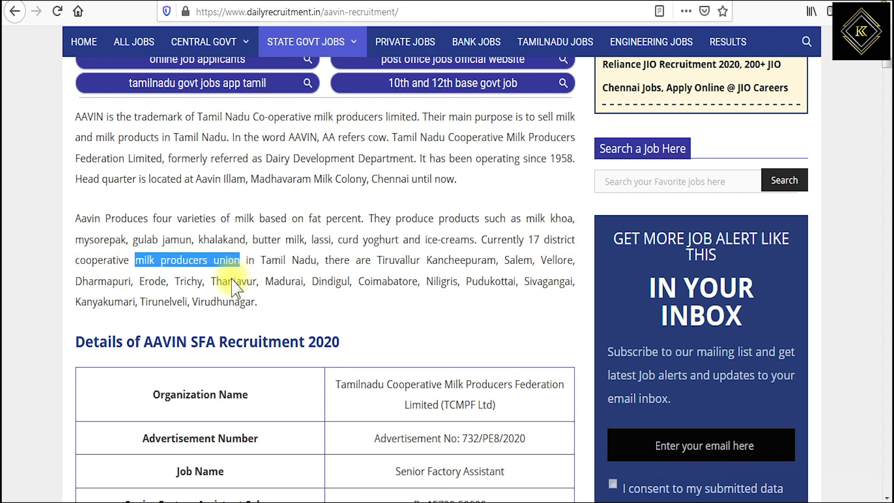
{"action": "left_click_drag", "start_coordinate": [400, 260], "coordinate": [571, 262]}
{"action": "left_click", "coordinate": [533, 264]}
{"action": "left_click_drag", "start_coordinate": [203, 281], "coordinate": [511, 269]}
{"action": "left_click_drag", "start_coordinate": [190, 302], "coordinate": [258, 302]}
- Examine the organization, advertisement number, job name and salary rows in the AAVIN SFA Recruitment 2020 details table
{"action": "scroll", "coordinate": [261, 326], "scroll_direction": "down", "scroll_amount": 3}
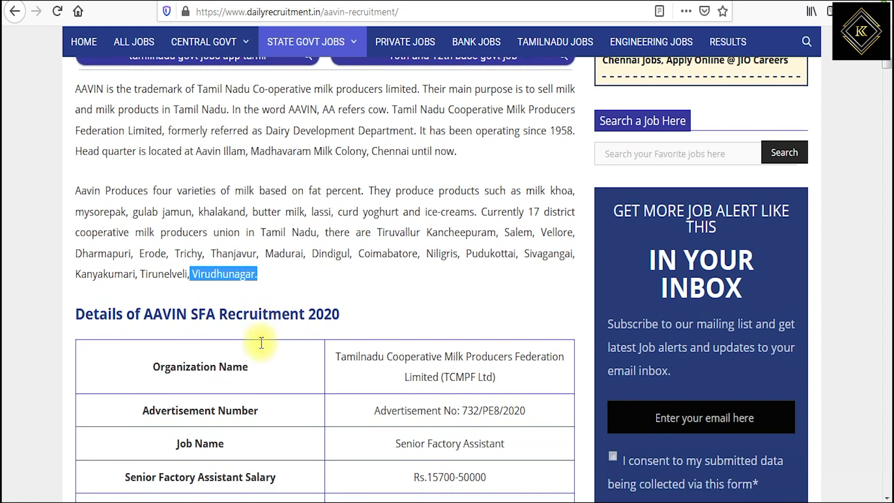
{"action": "double_click", "coordinate": [231, 246]}
{"action": "left_click_drag", "start_coordinate": [362, 235], "coordinate": [508, 235]}
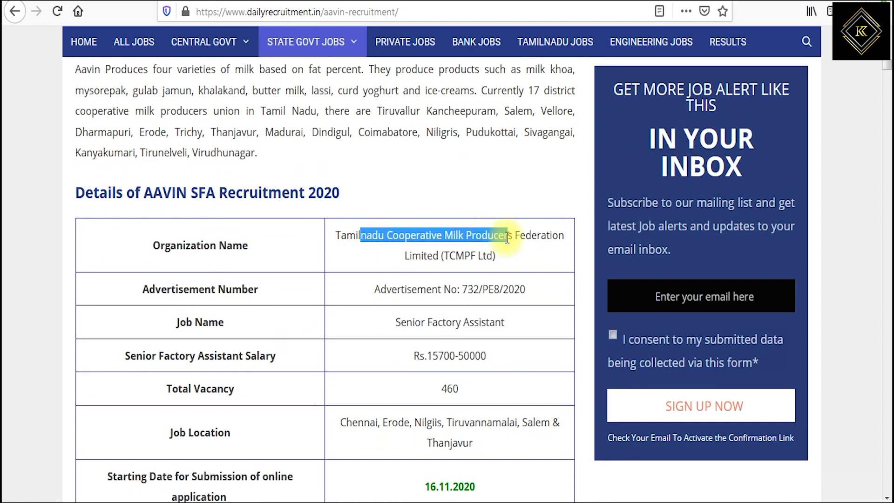
{"action": "left_click_drag", "start_coordinate": [374, 289], "coordinate": [460, 290]}
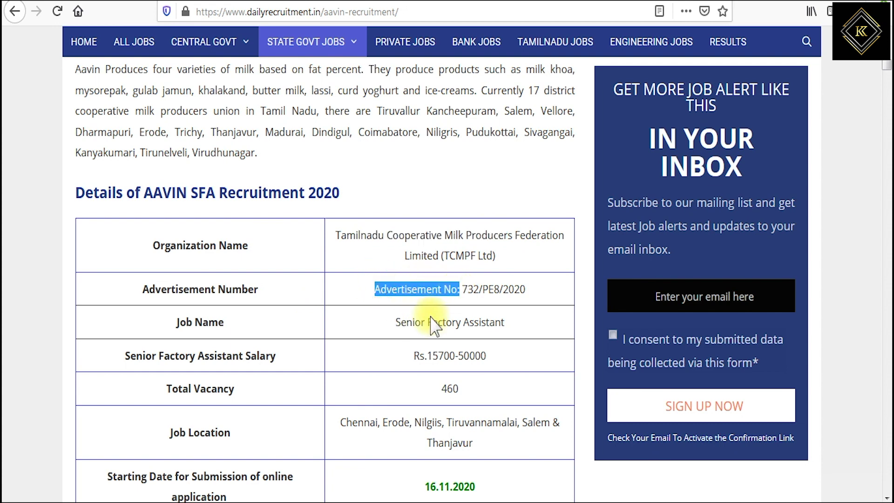
{"action": "left_click", "coordinate": [321, 321]}
{"action": "left_click_drag", "start_coordinate": [428, 322], "coordinate": [505, 324]}
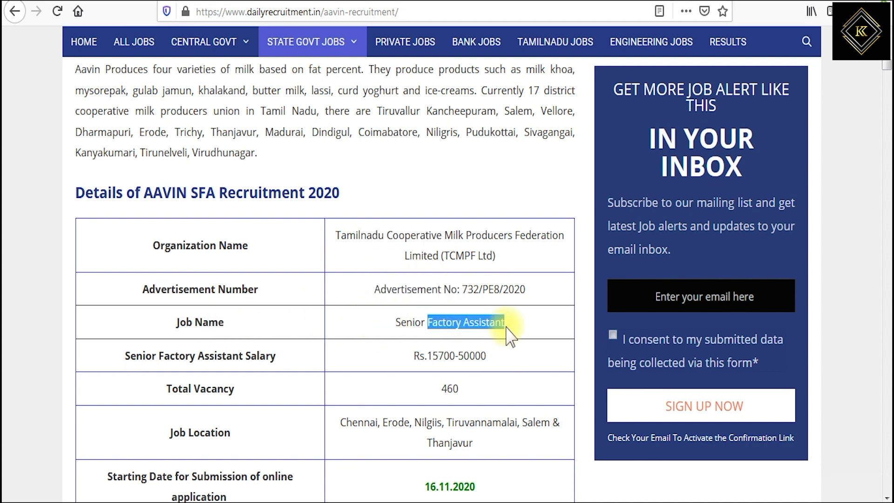
{"action": "left_click_drag", "start_coordinate": [166, 356], "coordinate": [252, 356]}
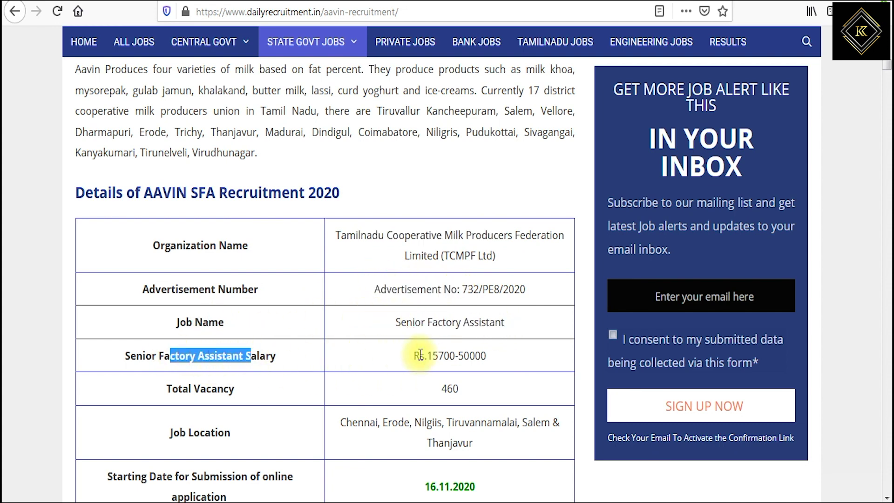
{"action": "left_click_drag", "start_coordinate": [419, 356], "coordinate": [497, 359]}
- Examine the total vacancy, job location, application start and last date, and official website rows in the details table
{"action": "left_click_drag", "start_coordinate": [195, 389], "coordinate": [234, 389]}
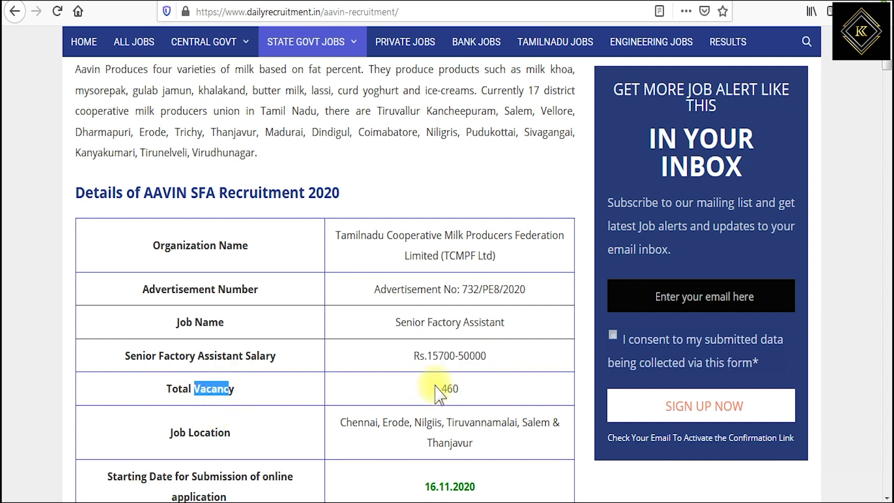
{"action": "left_click_drag", "start_coordinate": [440, 387], "coordinate": [466, 390]}
{"action": "left_click", "coordinate": [246, 429]}
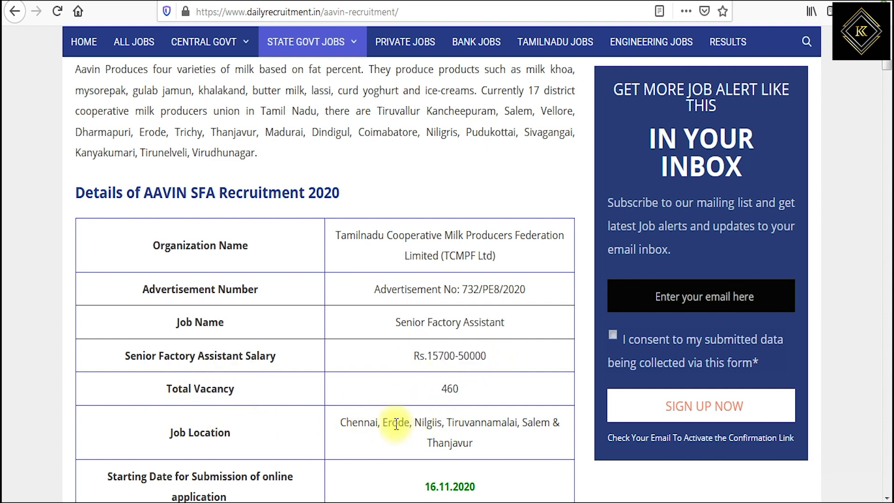
{"action": "left_click_drag", "start_coordinate": [372, 428], "coordinate": [489, 459]}
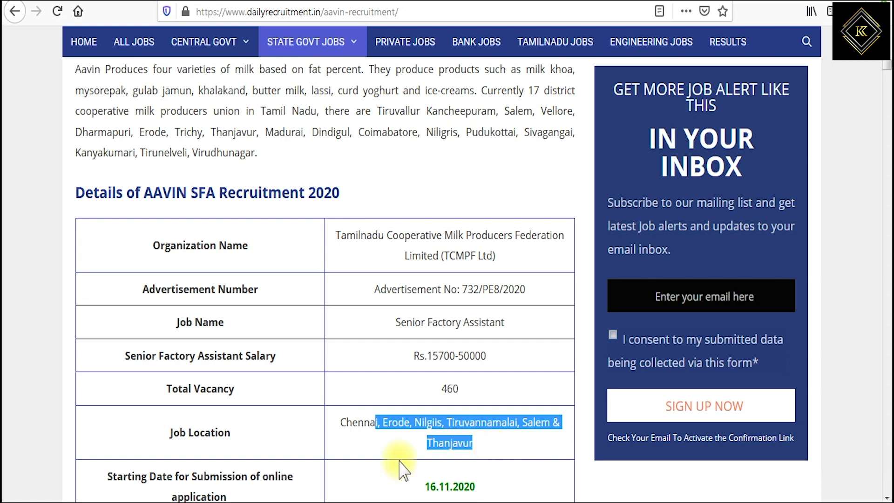
{"action": "scroll", "coordinate": [422, 444], "scroll_direction": "down", "scroll_amount": 3}
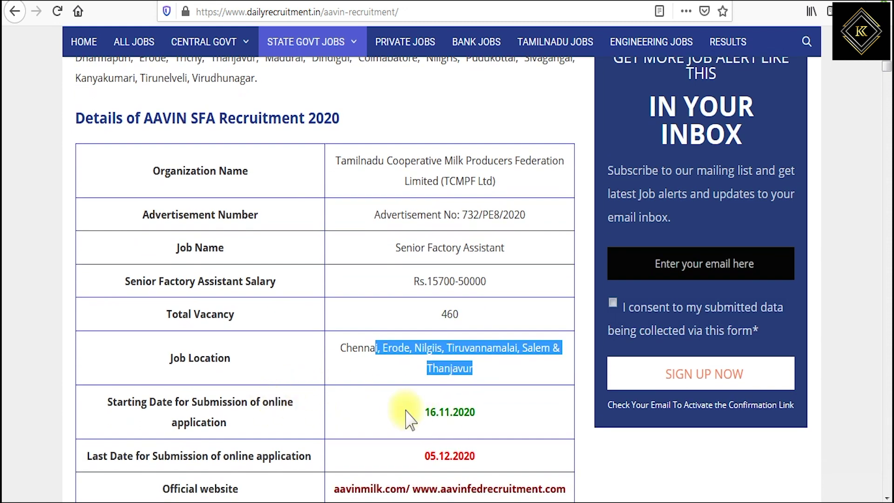
{"action": "left_click_drag", "start_coordinate": [435, 412], "coordinate": [473, 413]}
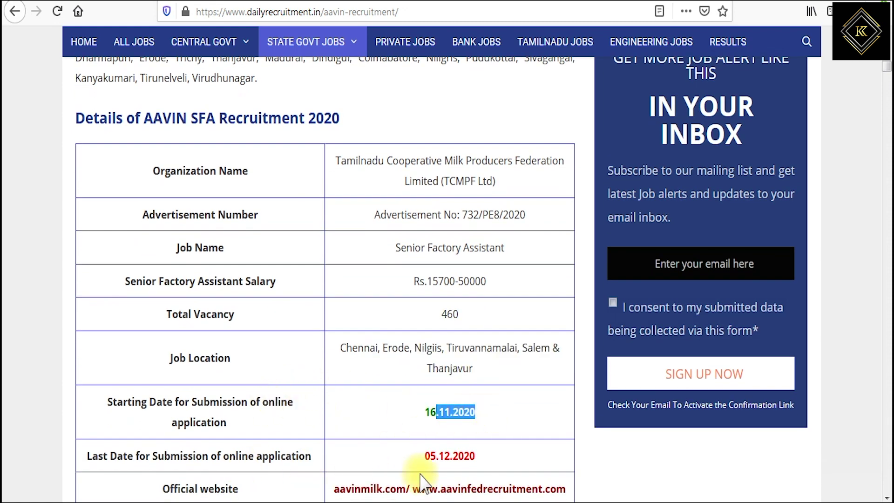
{"action": "left_click_drag", "start_coordinate": [434, 456], "coordinate": [476, 456]}
{"action": "scroll", "coordinate": [427, 444], "scroll_direction": "down", "scroll_amount": 3}
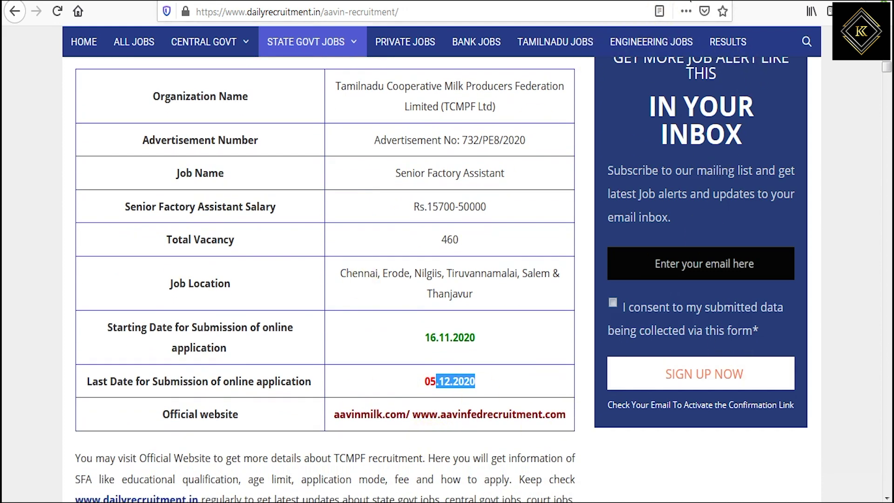
- Switch to the Aavin Recruitment landing page, review the candidate guidelines and proceed to the application form
{"action": "left_click", "coordinate": [703, 0]}
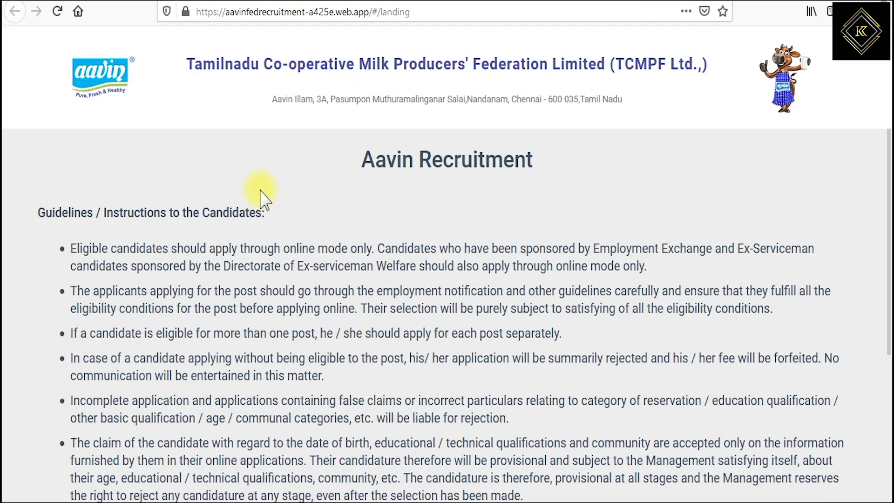
{"action": "scroll", "coordinate": [270, 316], "scroll_direction": "down", "scroll_amount": 3}
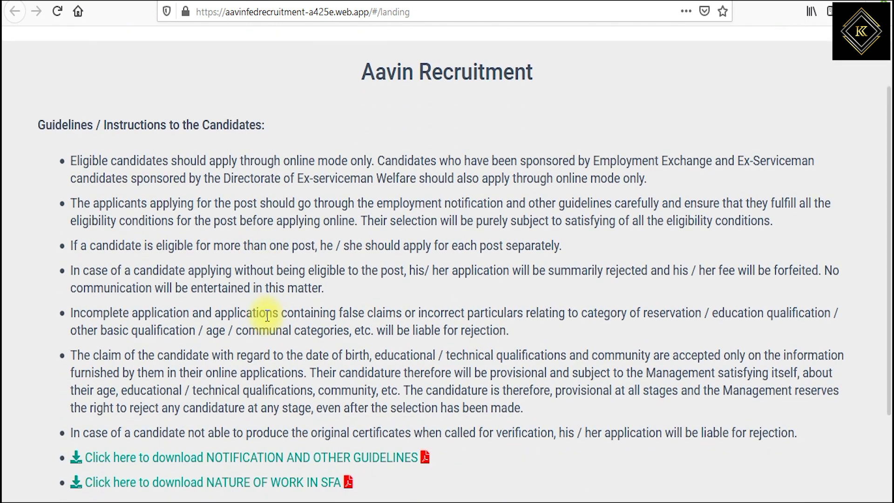
{"action": "scroll", "coordinate": [269, 314], "scroll_direction": "down", "scroll_amount": 3}
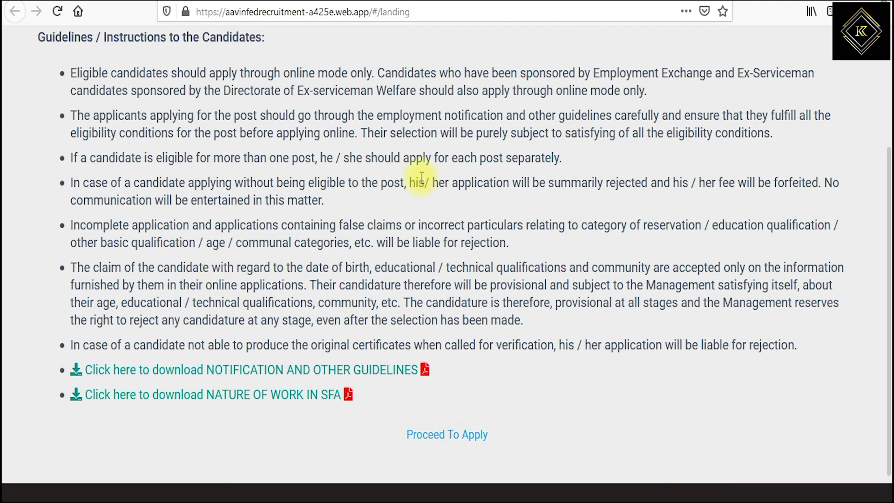
{"action": "left_click", "coordinate": [449, 436]}
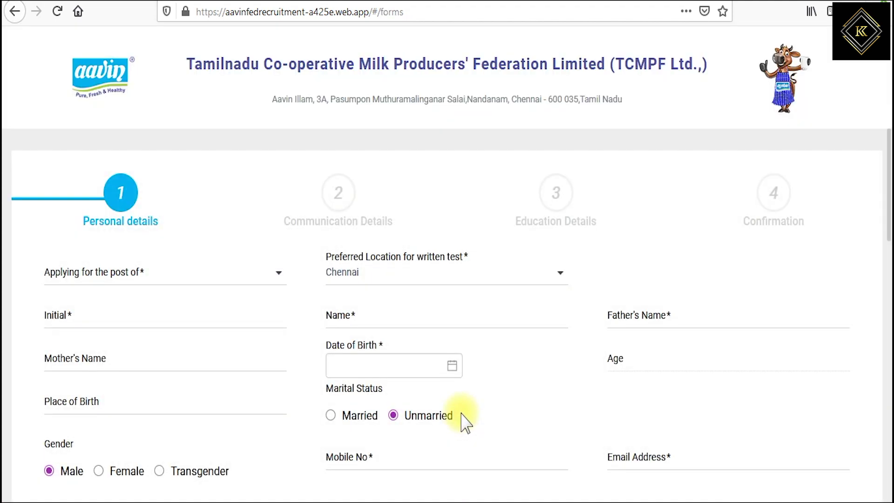
- Set the post being applied for to Senior Factory Assistant (Admn.)
{"action": "left_click", "coordinate": [136, 272]}
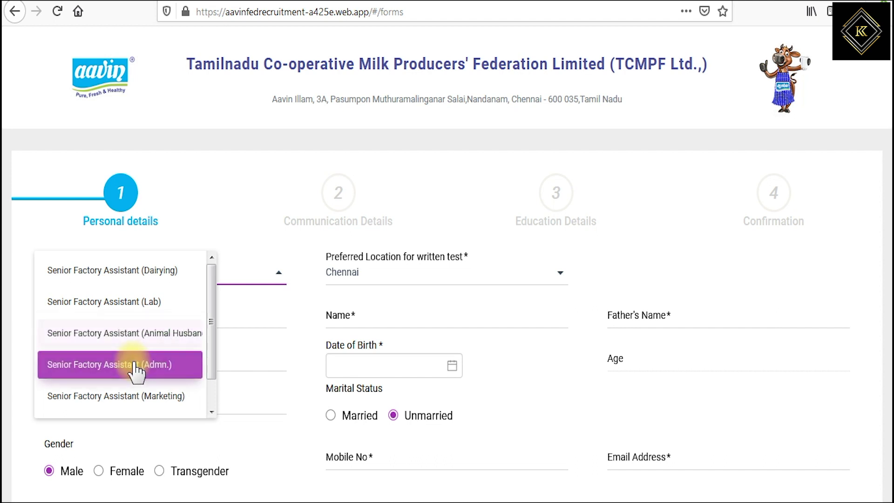
{"action": "scroll", "coordinate": [137, 368], "scroll_direction": "down", "scroll_amount": 1}
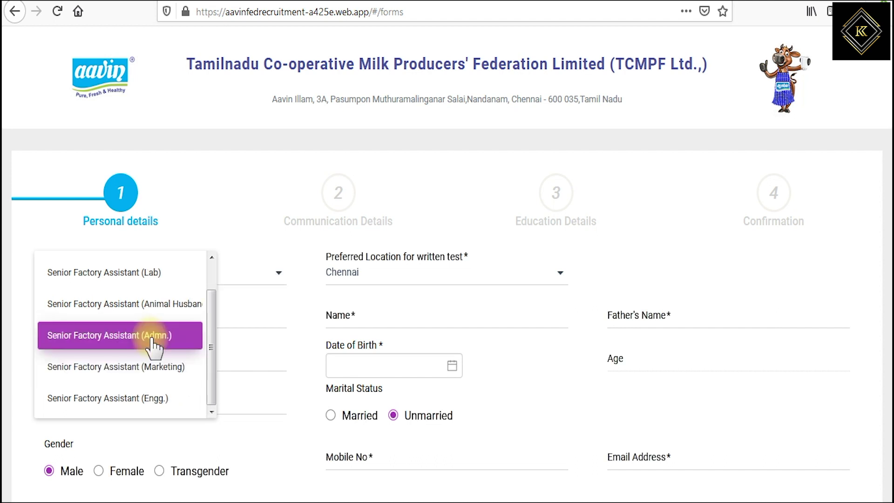
{"action": "left_click", "coordinate": [135, 340]}
- Set the preferred location for the written test to Salem
{"action": "scroll", "coordinate": [314, 303], "scroll_direction": "down", "scroll_amount": 1}
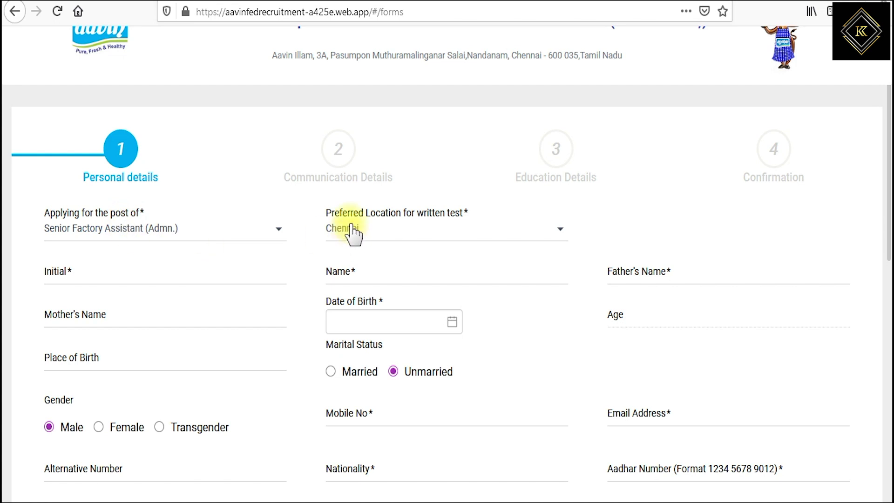
{"action": "left_click", "coordinate": [392, 228]}
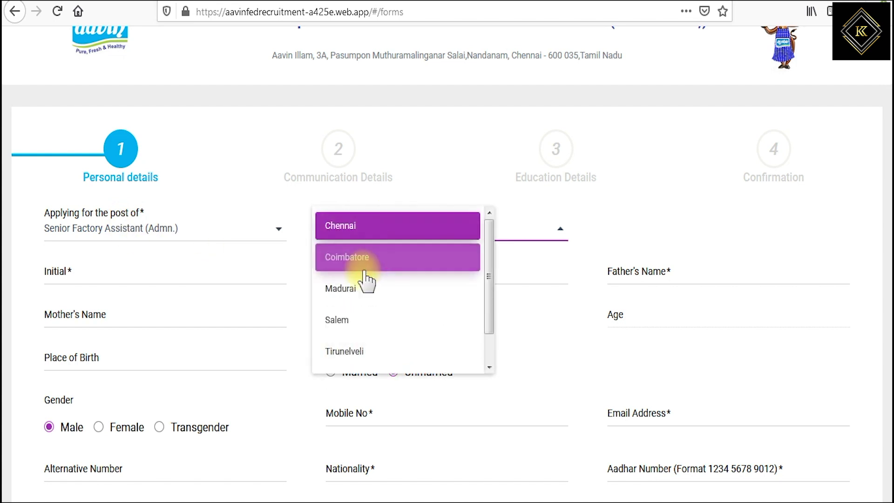
{"action": "scroll", "coordinate": [363, 309], "scroll_direction": "down", "scroll_amount": 1}
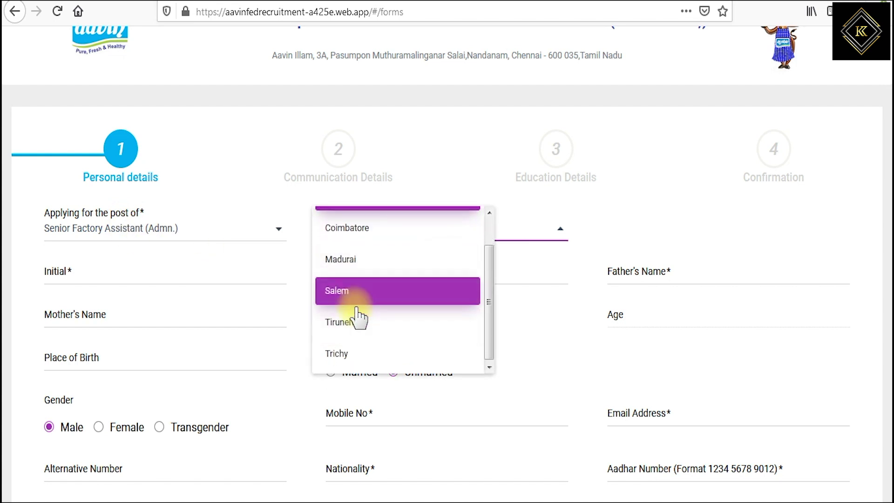
{"action": "left_click", "coordinate": [355, 293]}
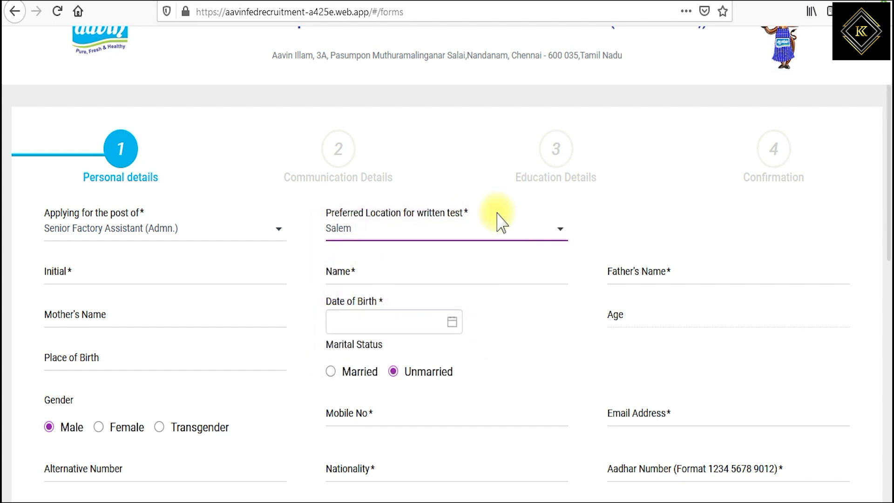
- Fill in the applicant's initial and name, along with the father's and mother's names
{"action": "left_click", "coordinate": [74, 275]}
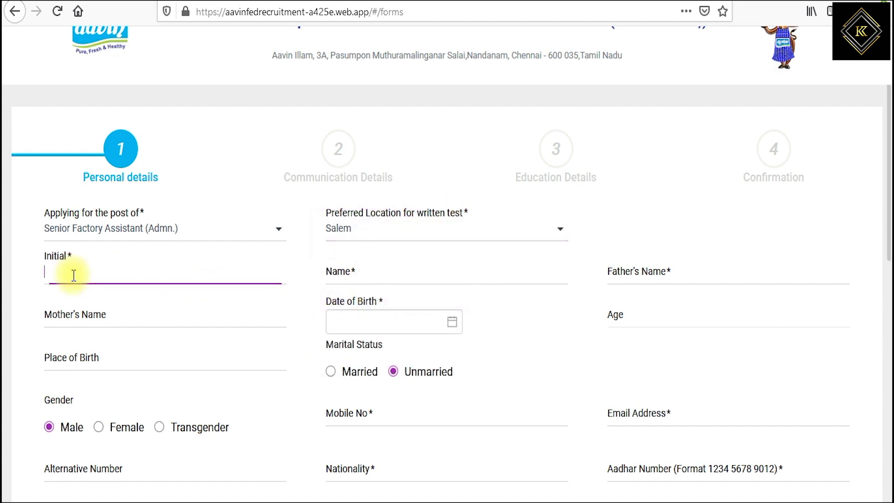
{"action": "type", "text": "N"}
{"action": "left_click", "coordinate": [393, 279]}
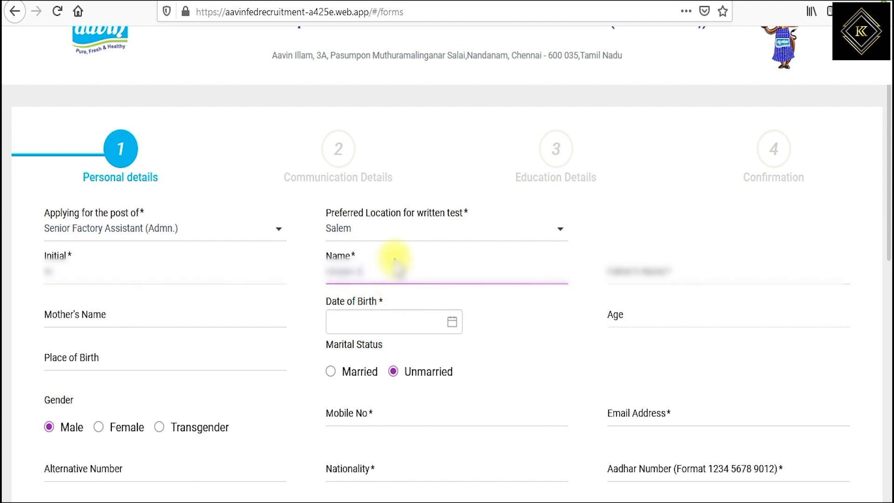
{"action": "key", "text": "Tab"}
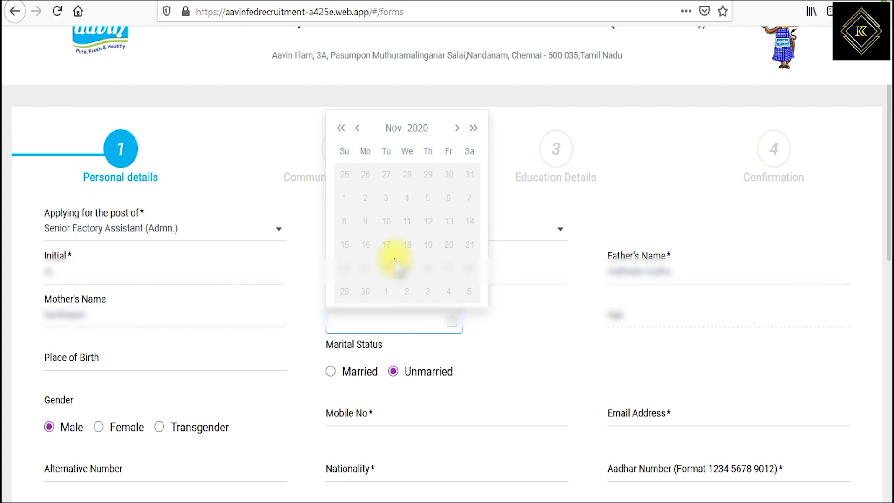
- Choose the applicant's date of birth in the calendar
{"action": "left_click", "coordinate": [418, 128]}
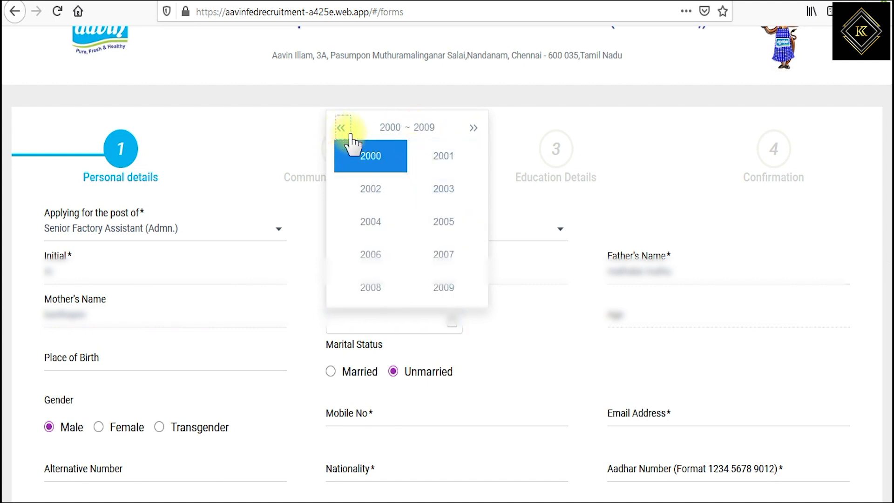
{"action": "left_click", "coordinate": [440, 163]}
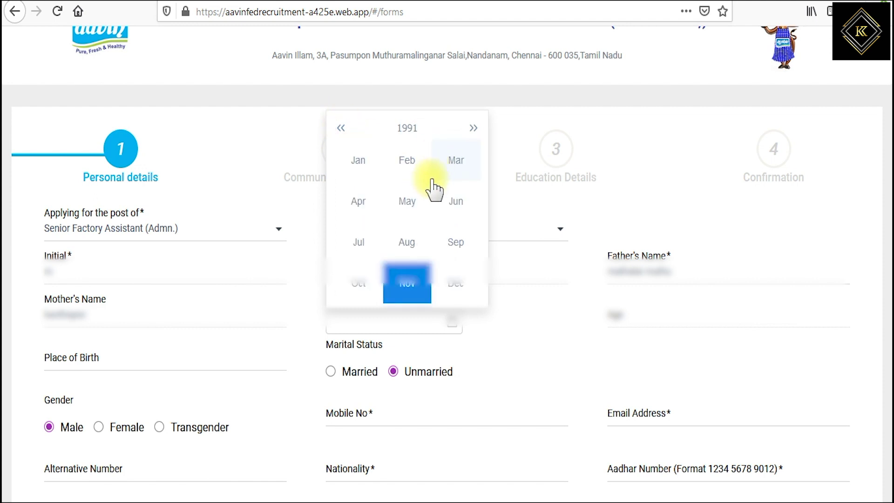
{"action": "left_click", "coordinate": [446, 165]}
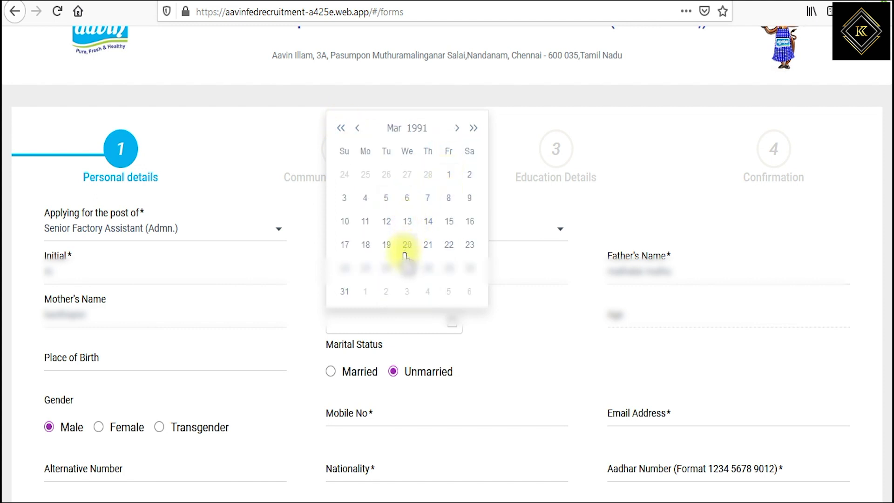
{"action": "left_click", "coordinate": [388, 246]}
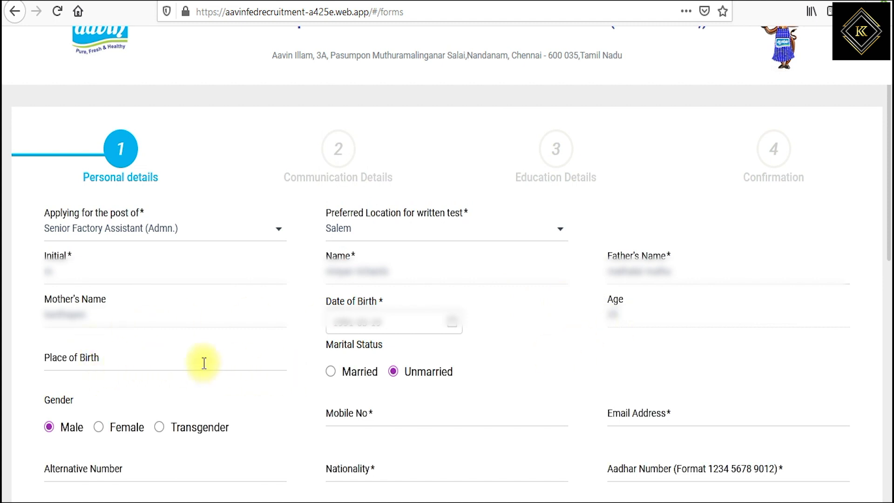
- Enter METTUR as the place of birth and keep the marital status as Unmarried
{"action": "left_click", "coordinate": [96, 368]}
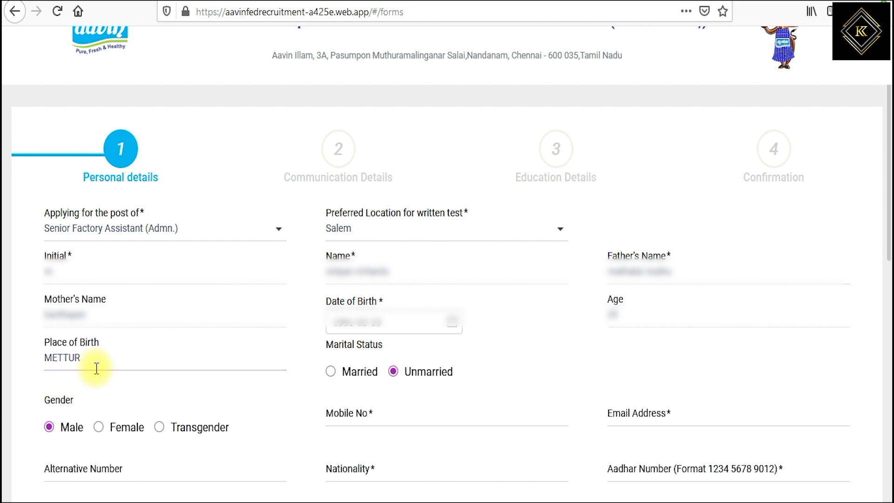
{"action": "left_click", "coordinate": [394, 372]}
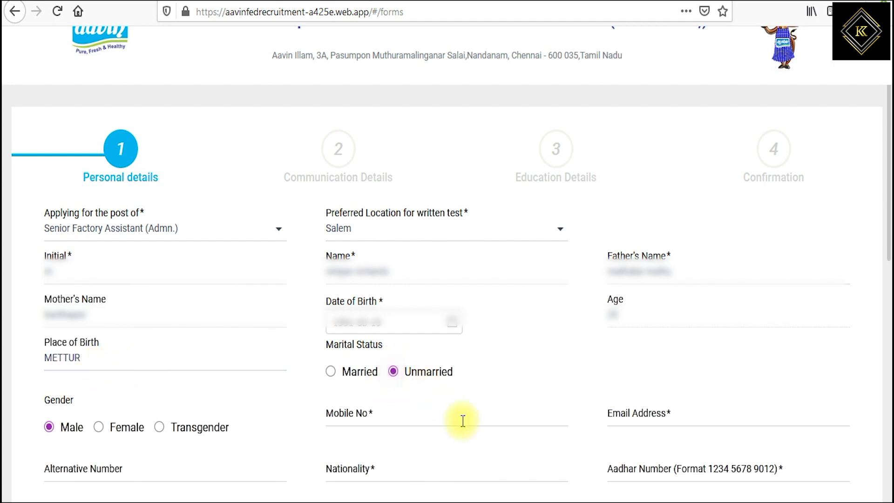
- Fill in the applicant's contact details: mobile number, email address and alternative number
{"action": "left_click", "coordinate": [358, 416]}
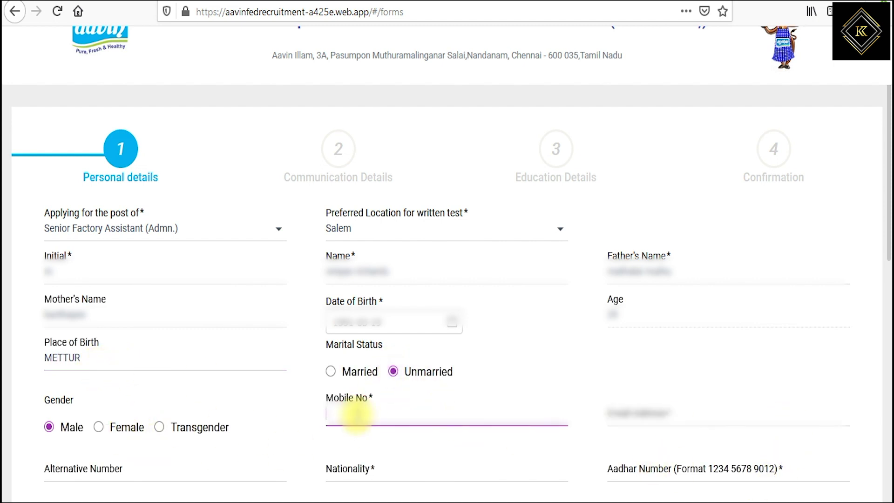
{"action": "type", "text": "9"}
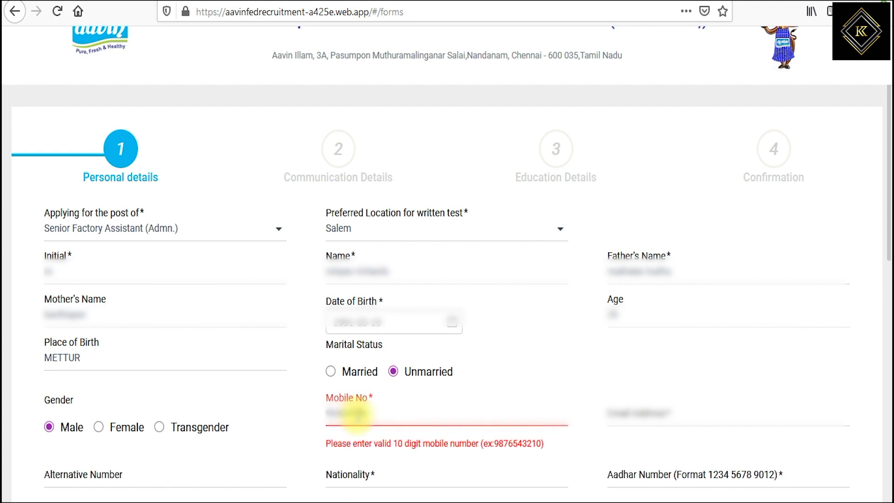
{"action": "type", "text": "0"}
{"action": "key", "text": "Tab"}
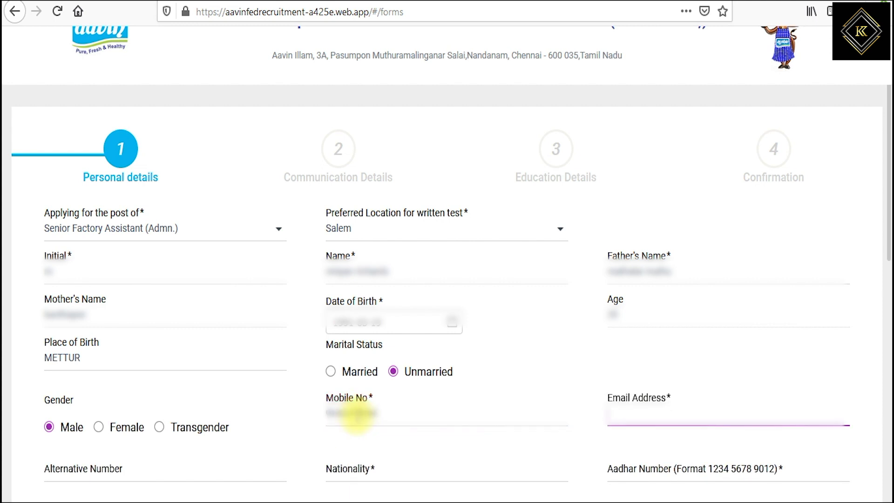
{"action": "type", "text": "a"}
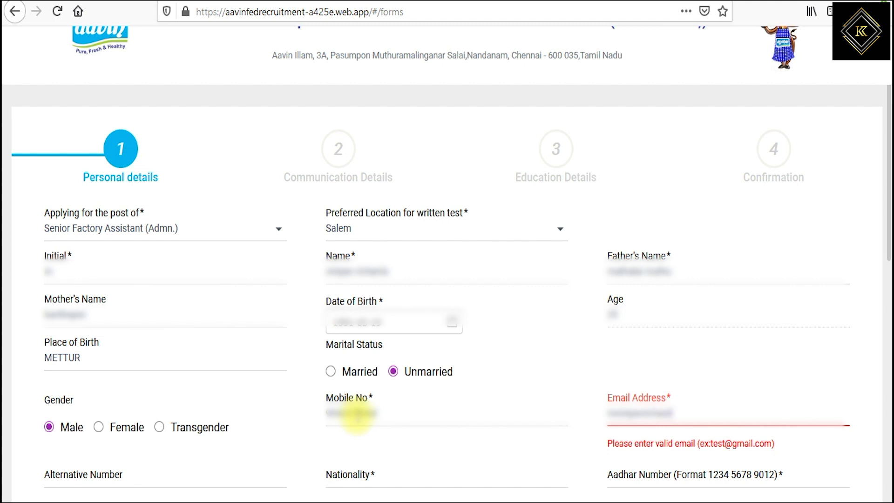
{"action": "type", "text": ".com"}
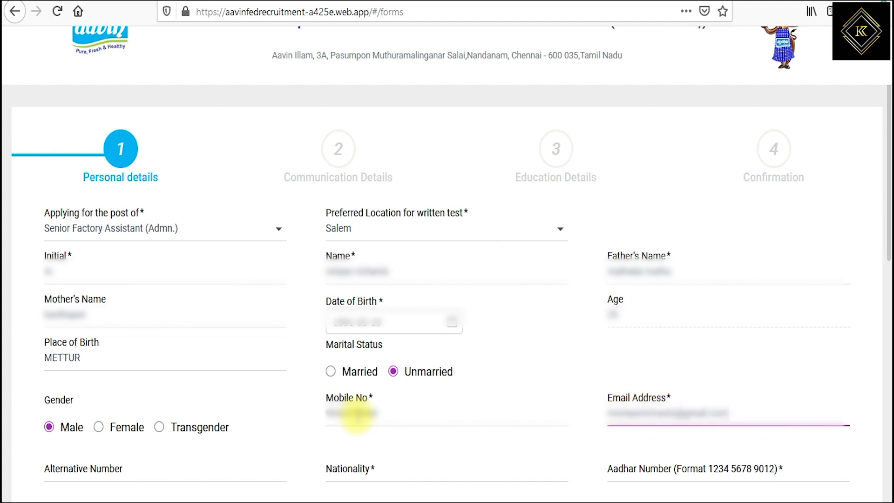
{"action": "left_click", "coordinate": [160, 476]}
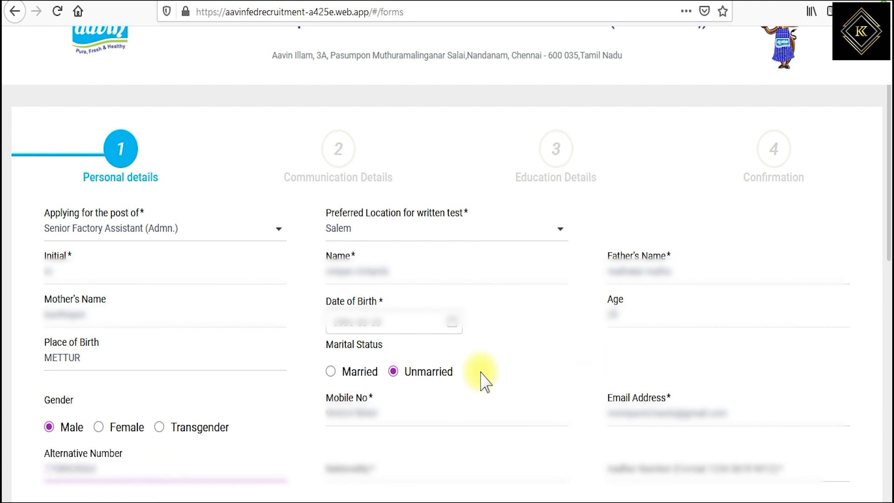
- Fill in the applicant's nationality and Aadhar number in the required format
{"action": "left_click", "coordinate": [375, 465]}
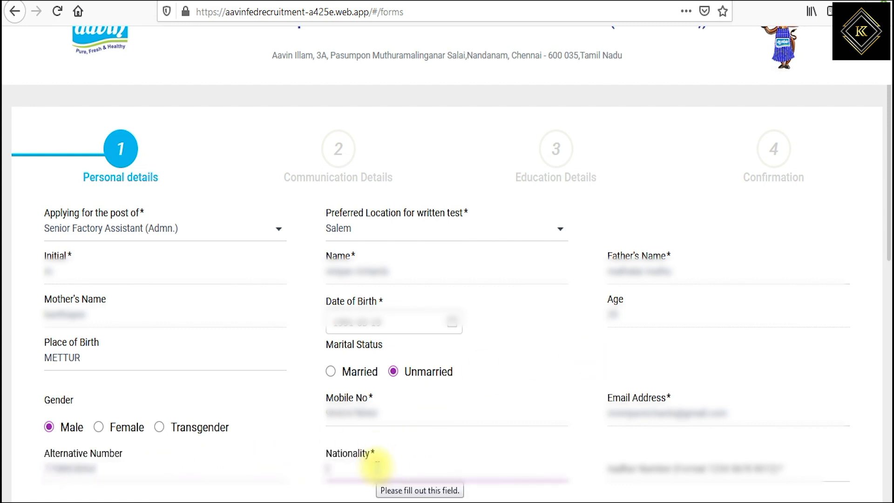
{"action": "left_click", "coordinate": [664, 481]}
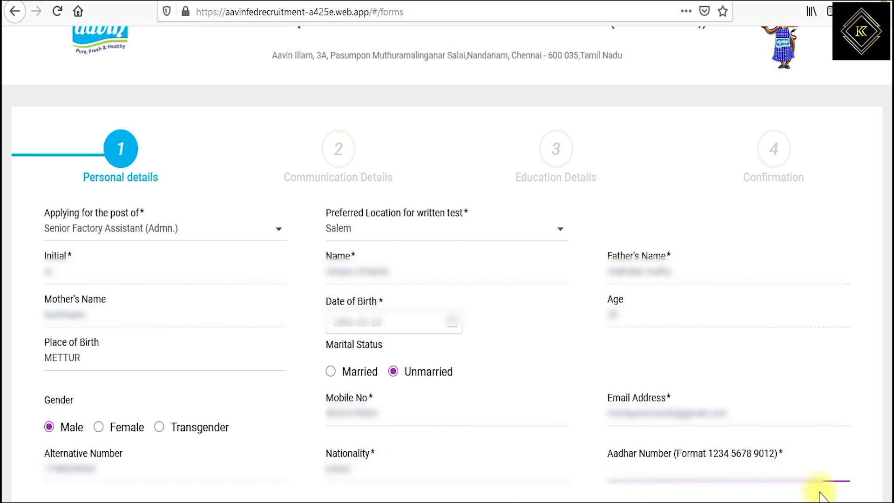
{"action": "left_click", "coordinate": [820, 491]}
{"action": "left_click", "coordinate": [668, 466]}
{"action": "type", "text": "XXXX XXXX XXXX"}
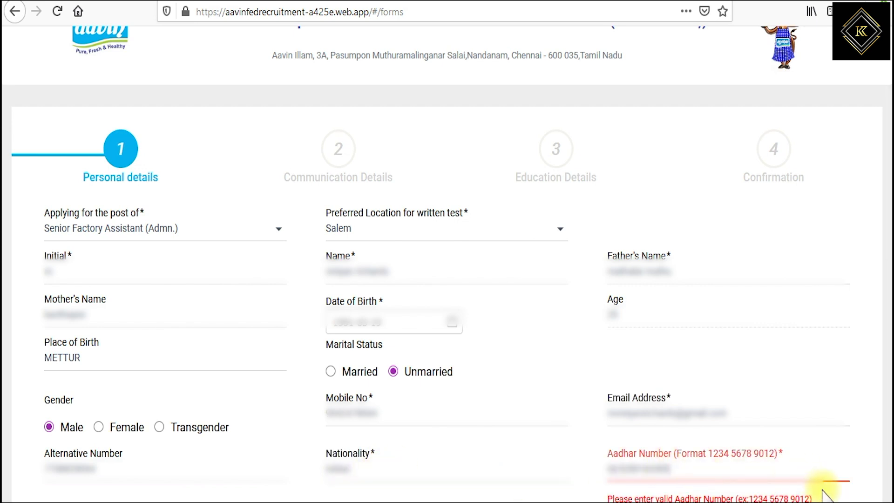
{"action": "left_click", "coordinate": [823, 492]}
- Enter salem as the current district, tamil as the mother tongue and tamilnadu as the native state
{"action": "scroll", "coordinate": [823, 491], "scroll_direction": "down", "scroll_amount": 7}
{"action": "left_click", "coordinate": [59, 161]}
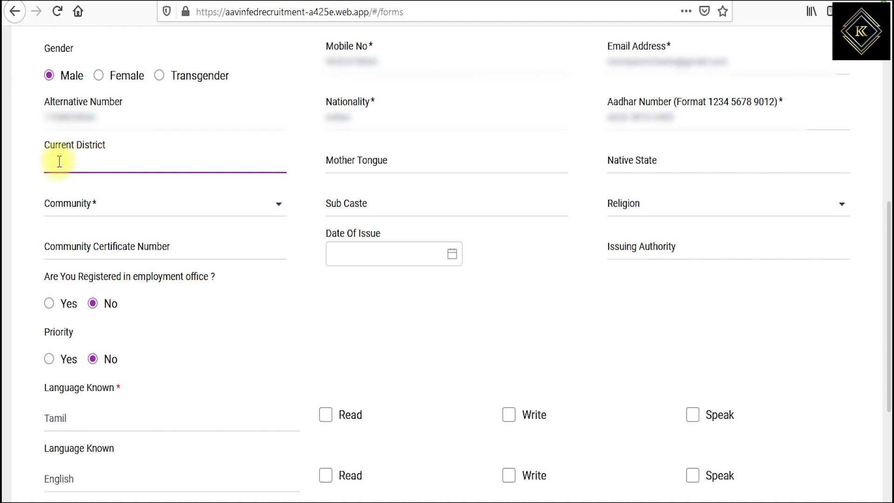
{"action": "type", "text": "salem"}
{"action": "key", "text": "Tab"}
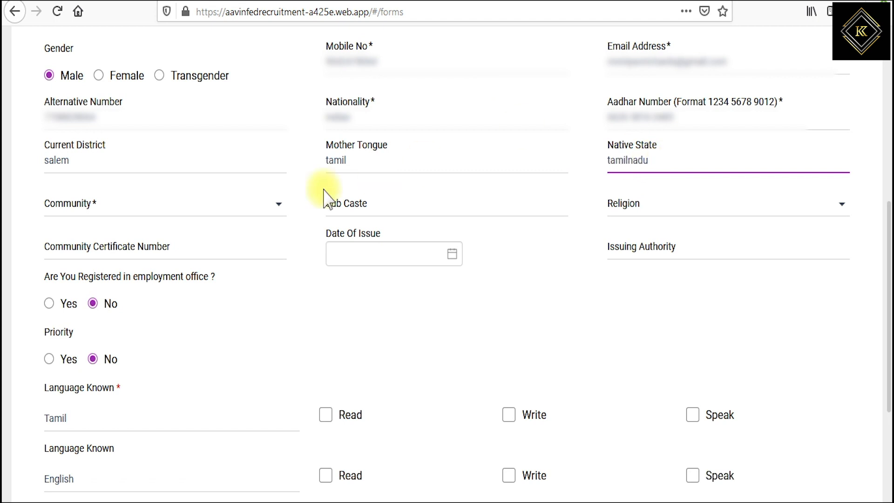
- Set the community to MBC and fill in the applicant's sub caste and religion
{"action": "left_click", "coordinate": [151, 209]}
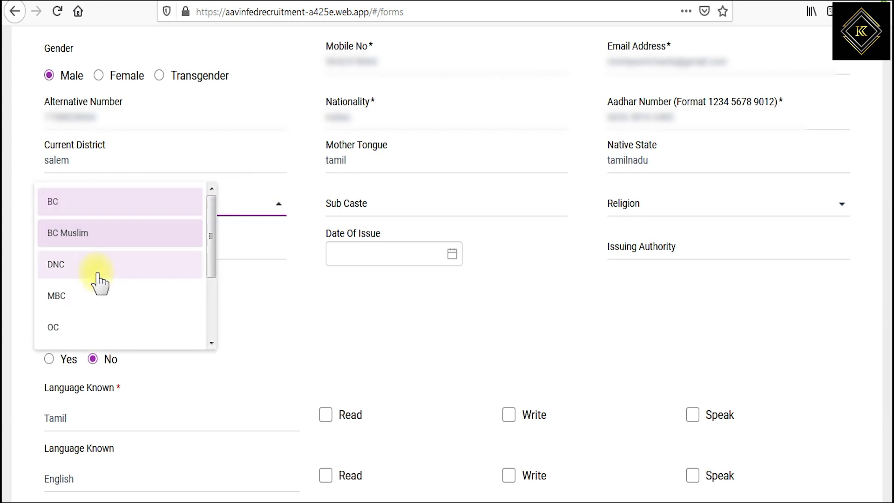
{"action": "left_click", "coordinate": [64, 298]}
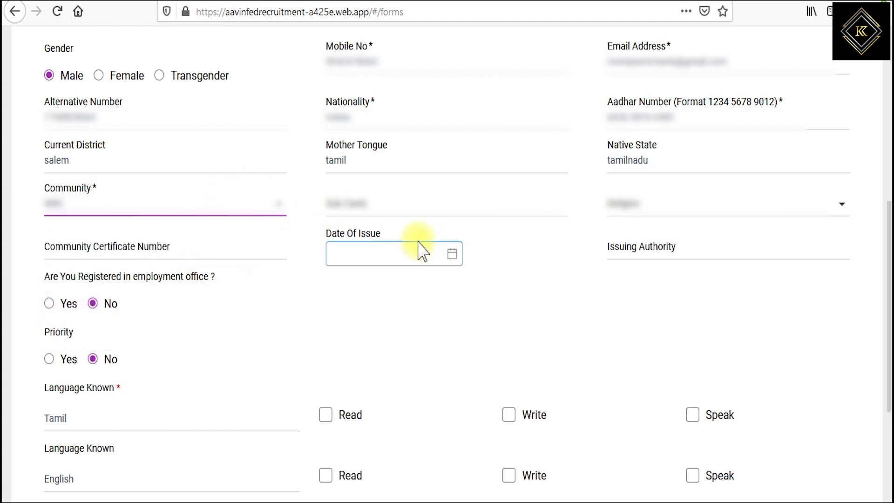
{"action": "left_click", "coordinate": [371, 200]}
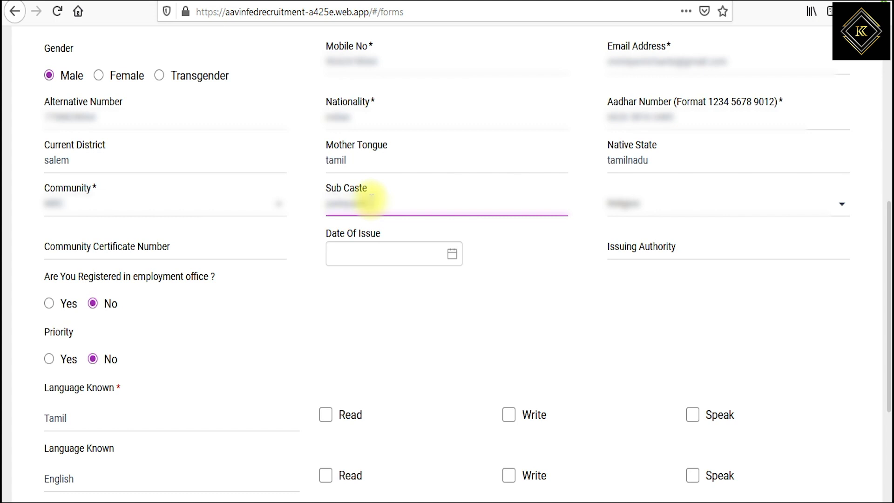
{"action": "left_click", "coordinate": [631, 204]}
{"action": "scroll", "coordinate": [652, 298], "scroll_direction": "down", "scroll_amount": 2}
{"action": "scroll", "coordinate": [653, 288], "scroll_direction": "up", "scroll_amount": 2}
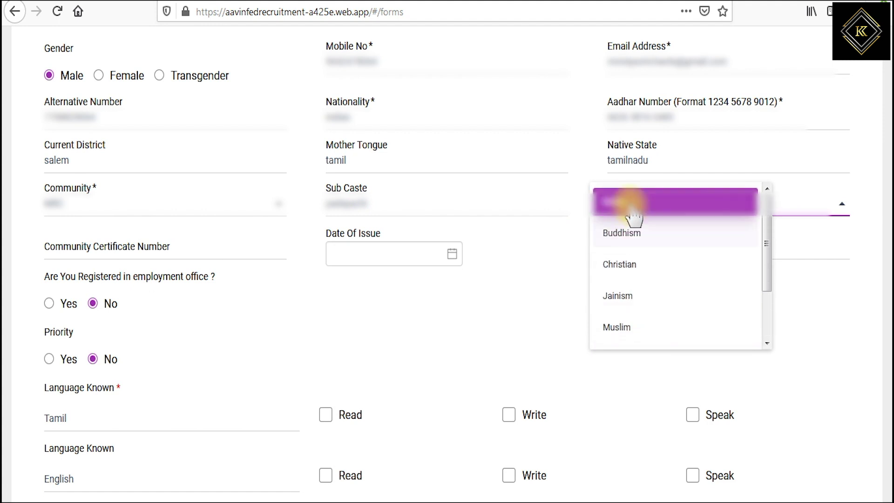
{"action": "left_click", "coordinate": [629, 204]}
- Fill in the community certificate's number and issuing authority, with 11 December 2019 as its date of issue
{"action": "scroll", "coordinate": [88, 177], "scroll_direction": "down", "scroll_amount": 2}
{"action": "left_click", "coordinate": [89, 170]}
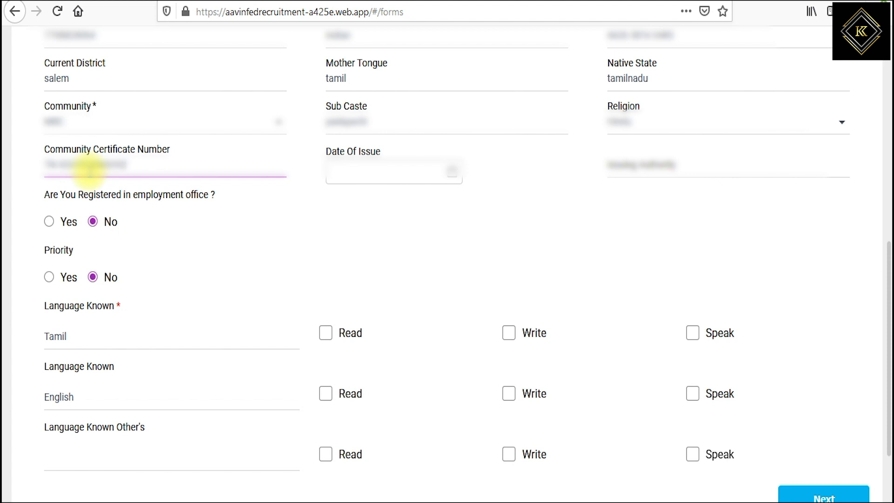
{"action": "left_click", "coordinate": [405, 171]}
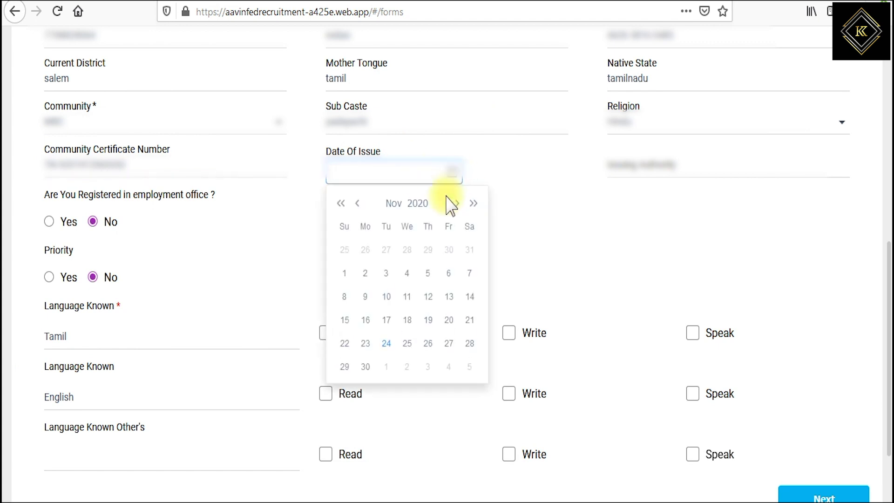
{"action": "left_click", "coordinate": [422, 202]}
{"action": "left_click", "coordinate": [343, 204]}
{"action": "left_click", "coordinate": [341, 203]}
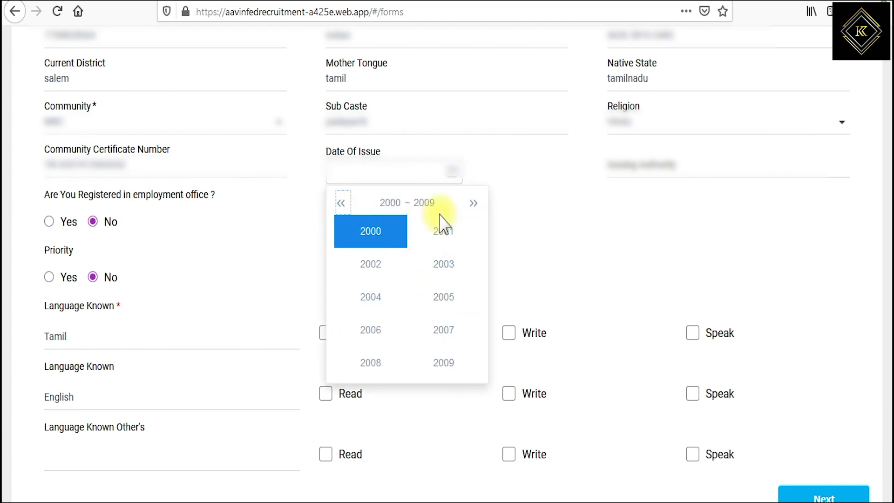
{"action": "left_click", "coordinate": [473, 203]}
{"action": "left_click", "coordinate": [433, 361]}
{"action": "left_click", "coordinate": [455, 358]}
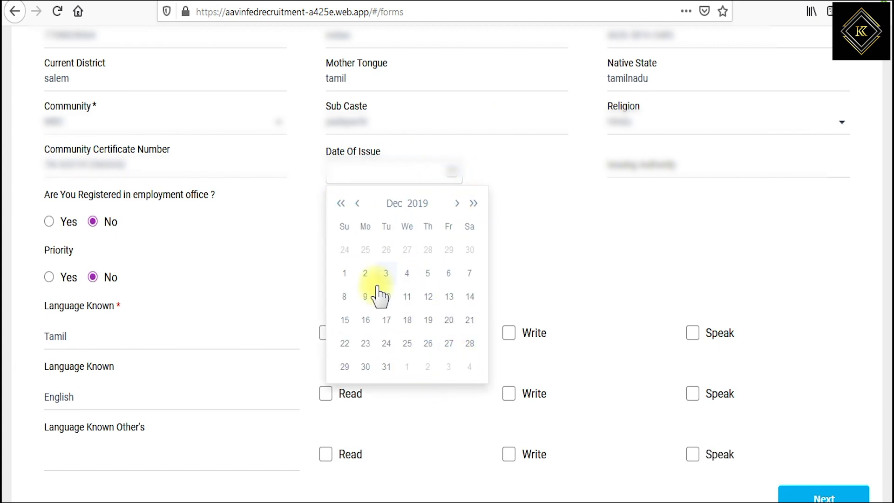
{"action": "left_click", "coordinate": [405, 298]}
{"action": "left_click", "coordinate": [632, 168]}
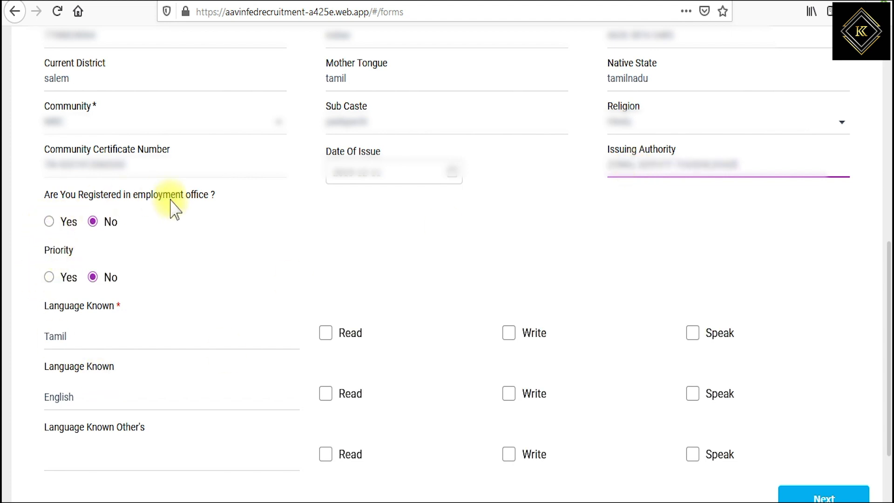
- Switch the employment office registration answer to Yes to view its extra fields, and return it to No
{"action": "left_click", "coordinate": [49, 222]}
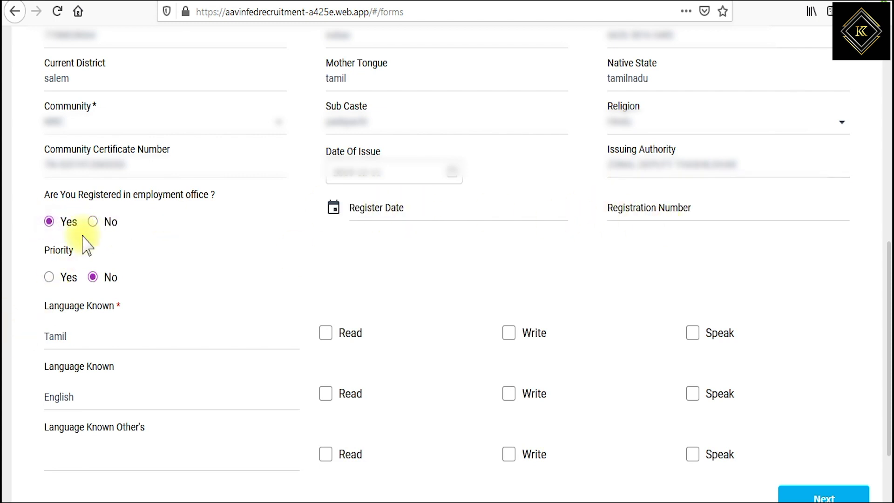
{"action": "left_click", "coordinate": [93, 221]}
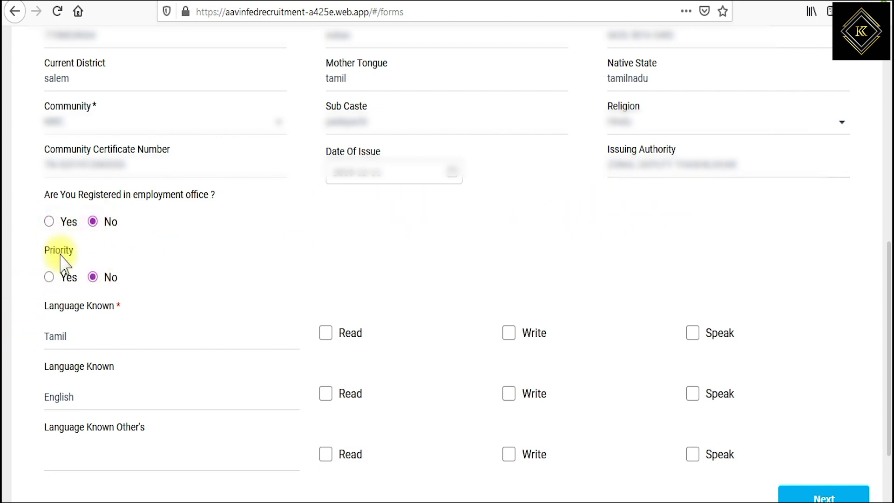
- Switch the priority answer to Yes to view the available priority categories, and return it to No
{"action": "left_click", "coordinate": [49, 277]}
{"action": "left_click", "coordinate": [432, 279]}
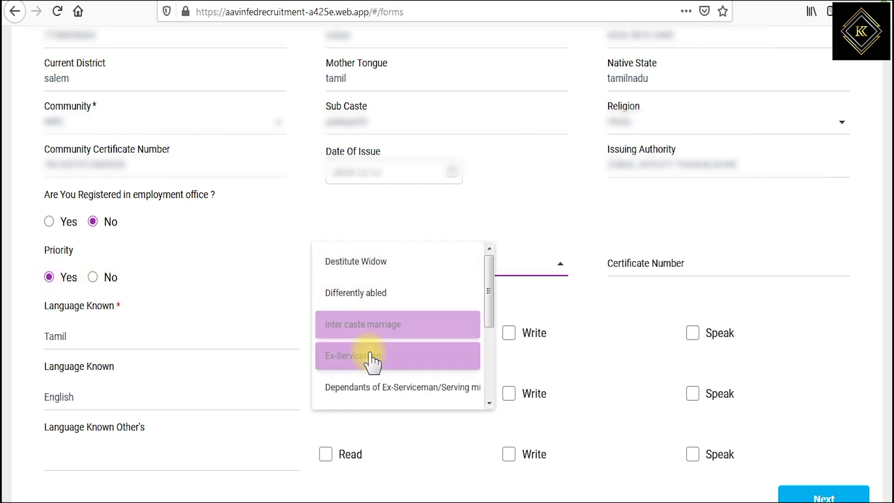
{"action": "scroll", "coordinate": [379, 353], "scroll_direction": "down", "scroll_amount": 3}
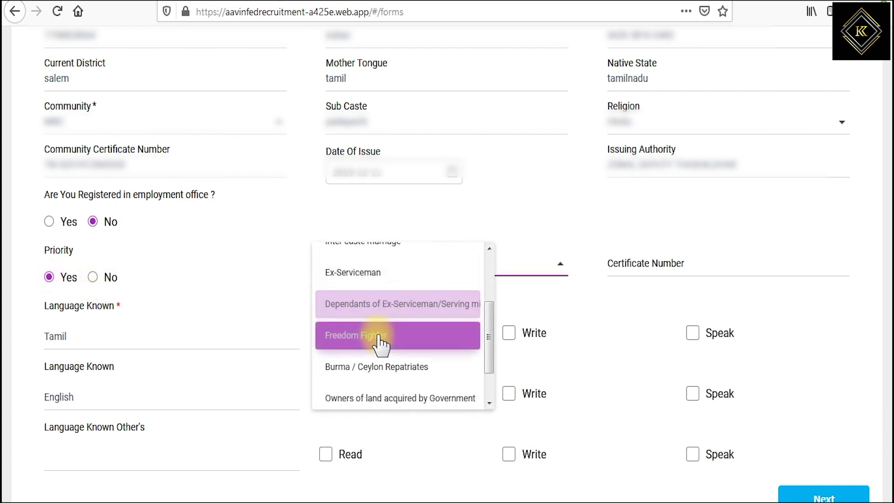
{"action": "scroll", "coordinate": [407, 373], "scroll_direction": "down", "scroll_amount": 1}
{"action": "scroll", "coordinate": [406, 373], "scroll_direction": "down", "scroll_amount": 1}
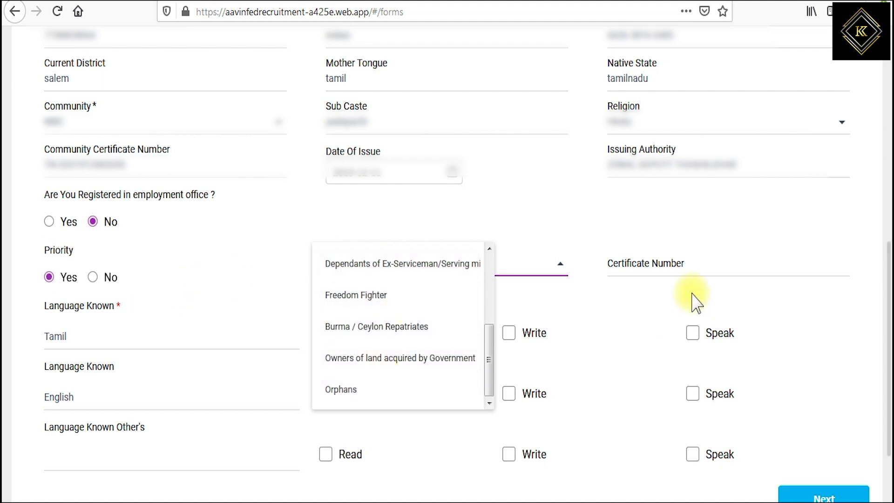
{"action": "left_click", "coordinate": [657, 268]}
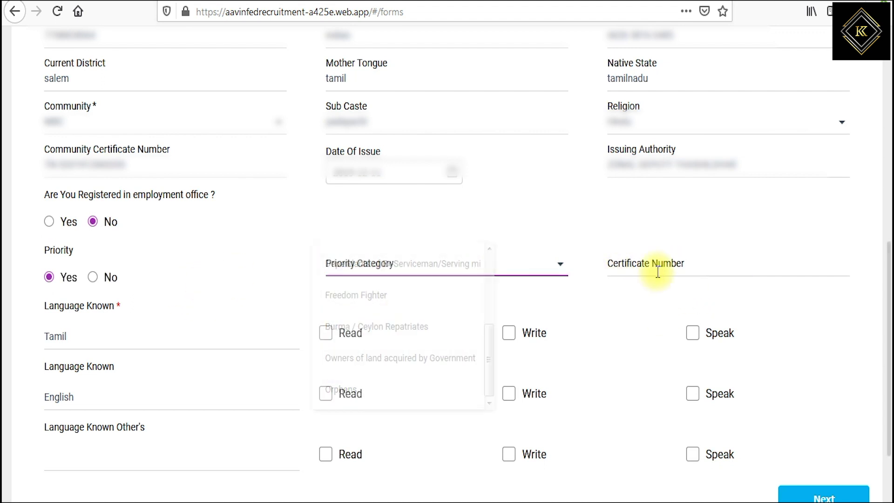
{"action": "left_click", "coordinate": [93, 277]}
- Mark both Tamil and English as read, written and spoken, and advance to the communication details
{"action": "left_click", "coordinate": [95, 338]}
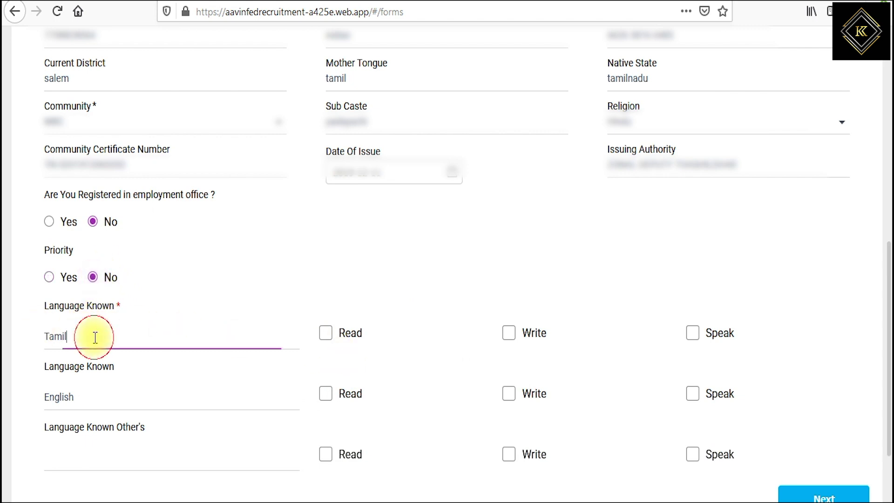
{"action": "left_click", "coordinate": [326, 332]}
{"action": "left_click", "coordinate": [509, 332]}
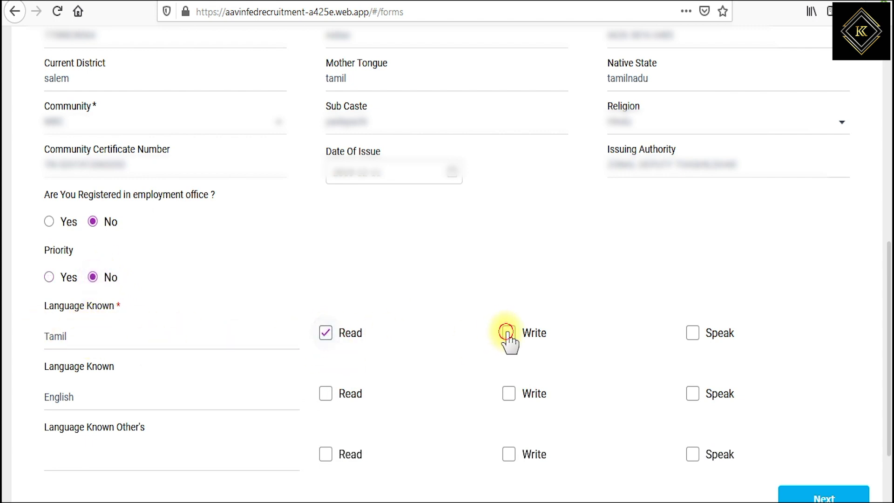
{"action": "left_click", "coordinate": [694, 333]}
{"action": "left_click", "coordinate": [325, 394]}
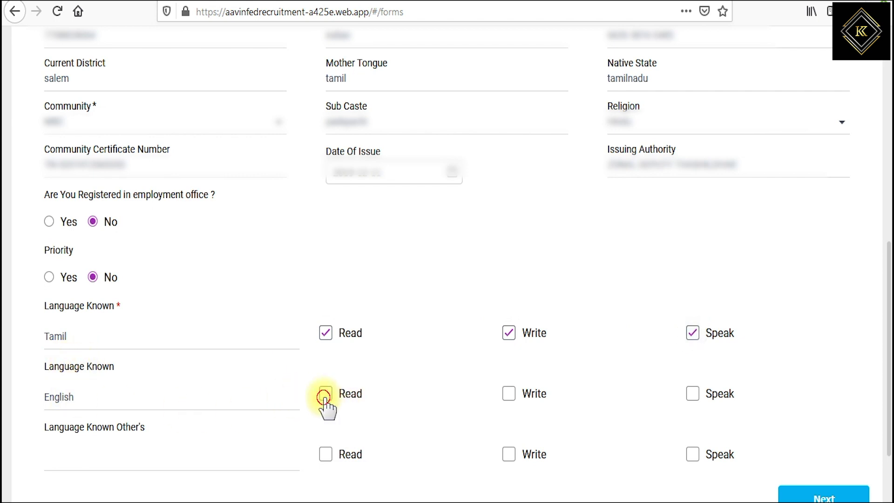
{"action": "left_click", "coordinate": [510, 396]}
{"action": "left_click", "coordinate": [694, 396]}
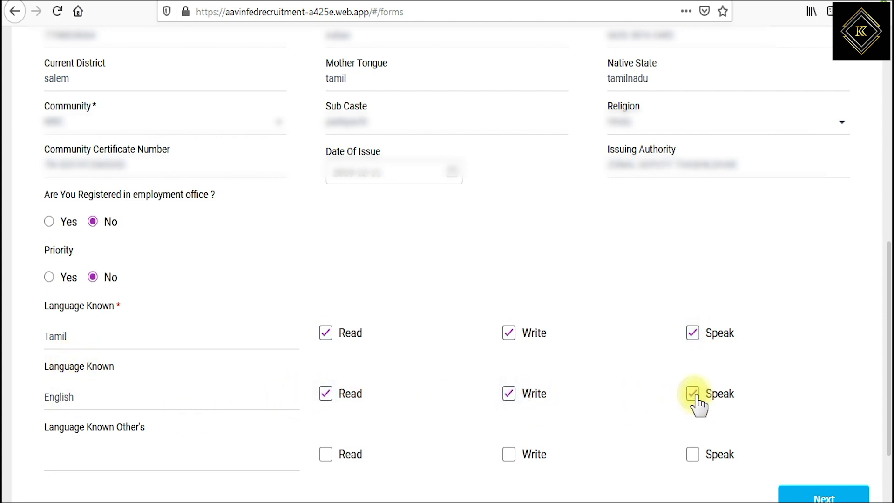
{"action": "scroll", "coordinate": [820, 496], "scroll_direction": "down", "scroll_amount": 2}
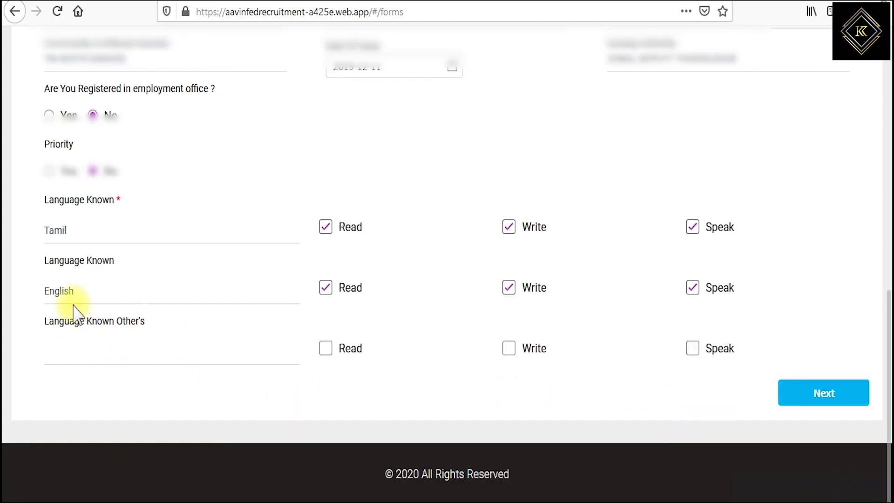
{"action": "left_click", "coordinate": [809, 398]}
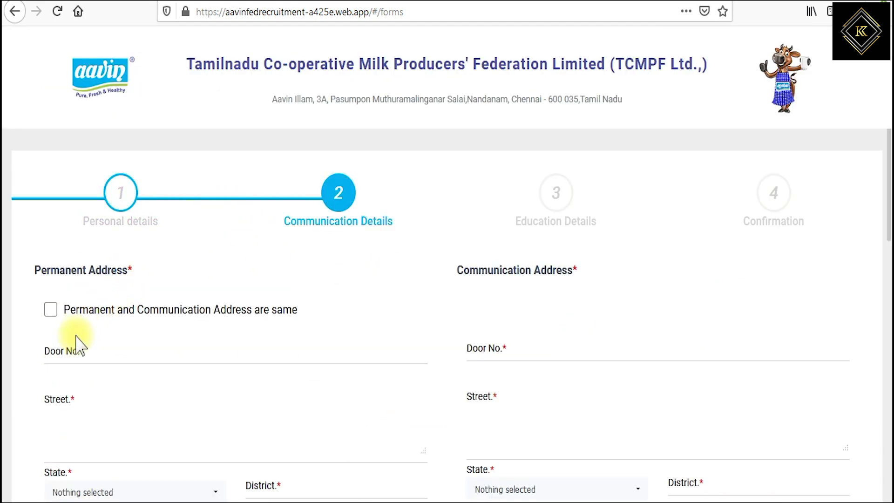
- Mark the permanent and communication addresses as the same, and fill in the applicant's door number and street
{"action": "scroll", "coordinate": [829, 493], "scroll_direction": "down", "scroll_amount": 2}
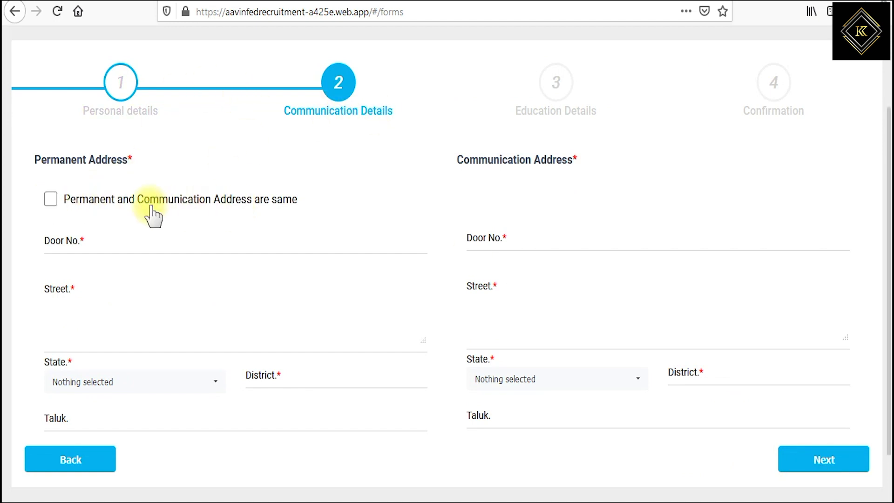
{"action": "left_click", "coordinate": [49, 201]}
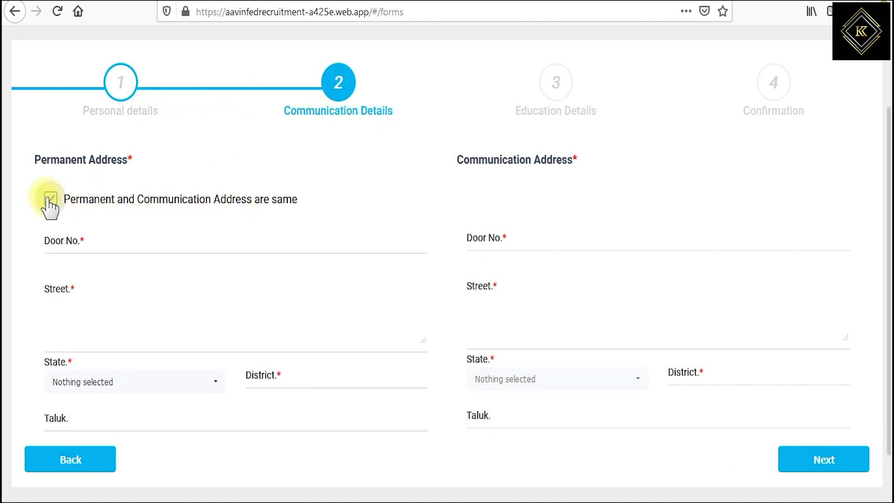
{"action": "left_click", "coordinate": [87, 243]}
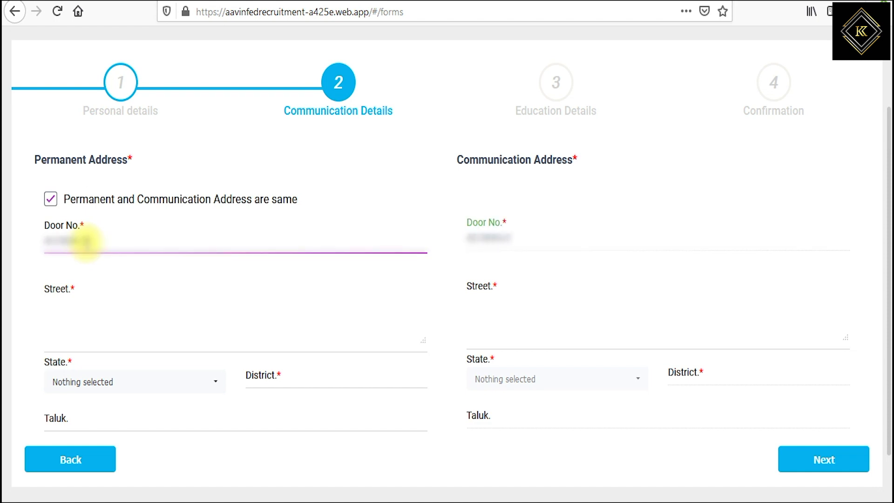
{"action": "key", "text": "Tab"}
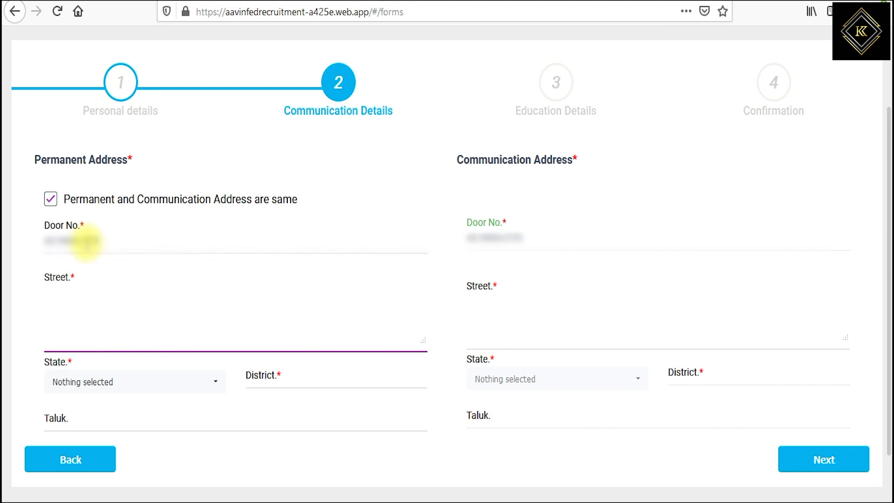
{"action": "key", "text": "Tab"}
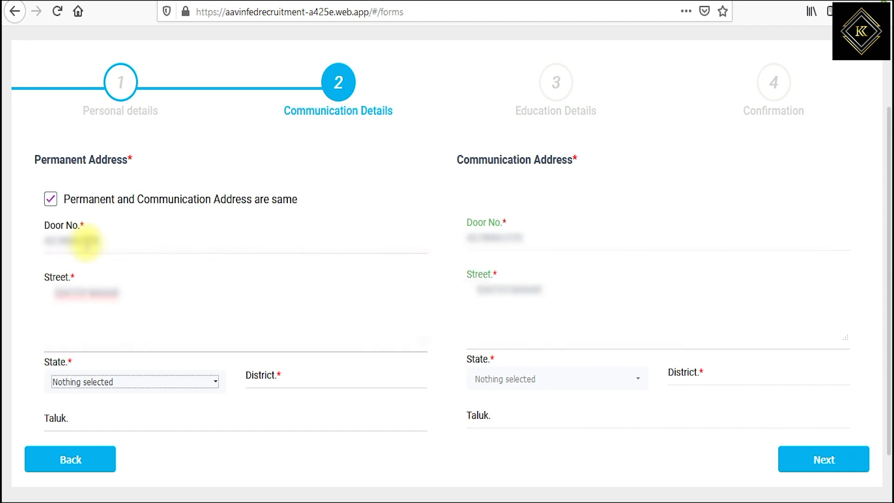
- Choose Tamil Nadu as the address's state, fill in the applicant's district and taluk, and advance to the education details
{"action": "left_click", "coordinate": [124, 383]}
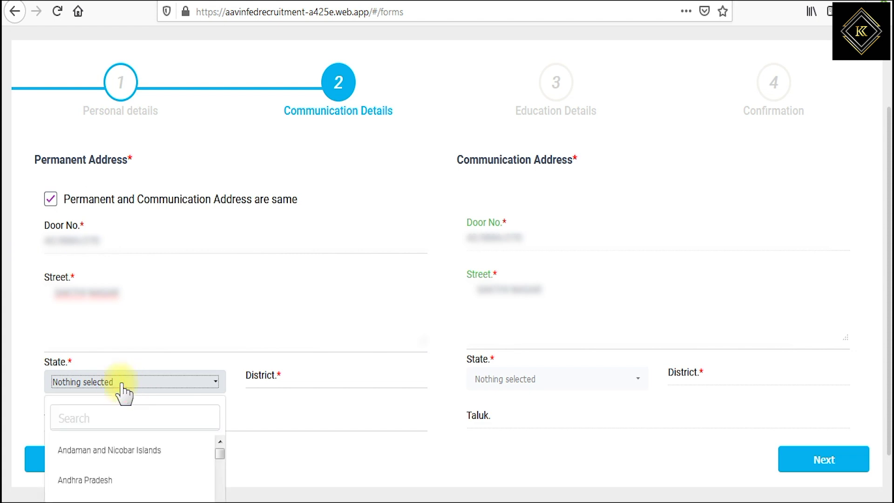
{"action": "type", "text": "TA"}
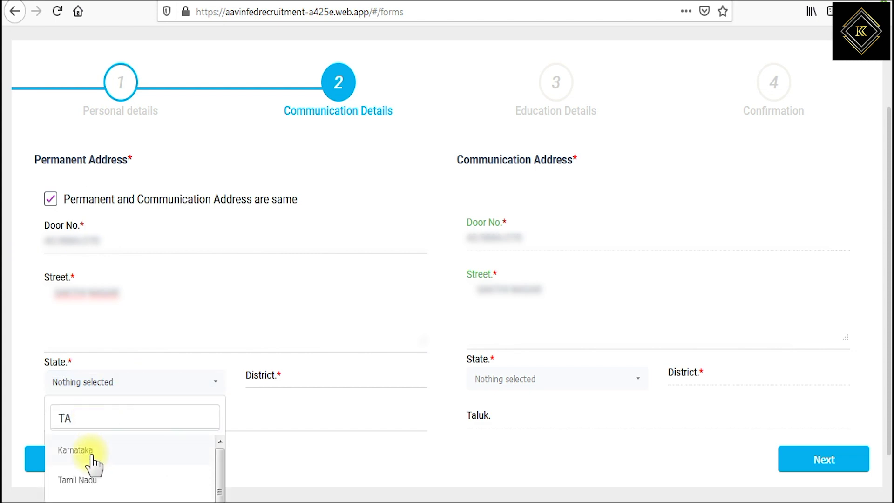
{"action": "left_click", "coordinate": [88, 479]}
{"action": "left_click", "coordinate": [300, 378]}
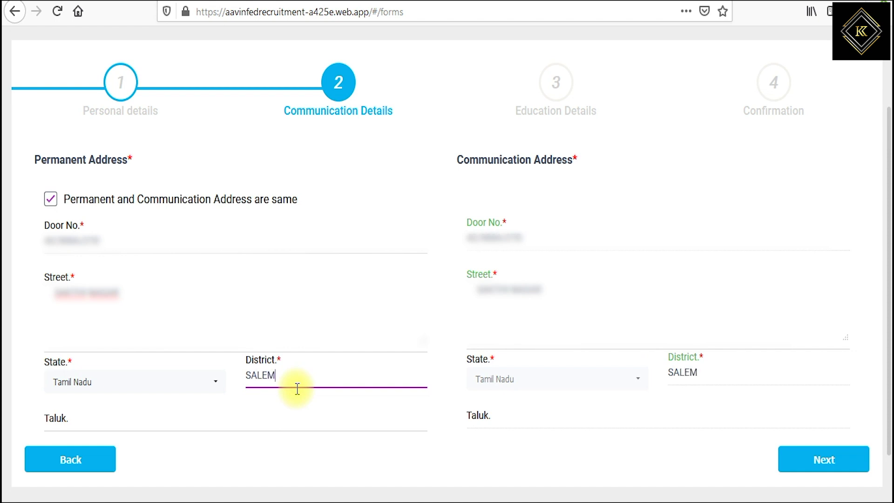
{"action": "left_click", "coordinate": [89, 417]}
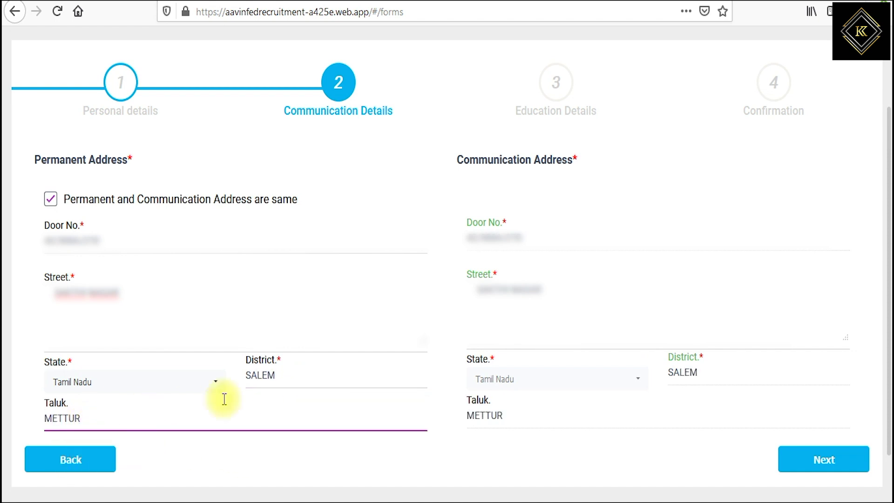
{"action": "left_click", "coordinate": [492, 329]}
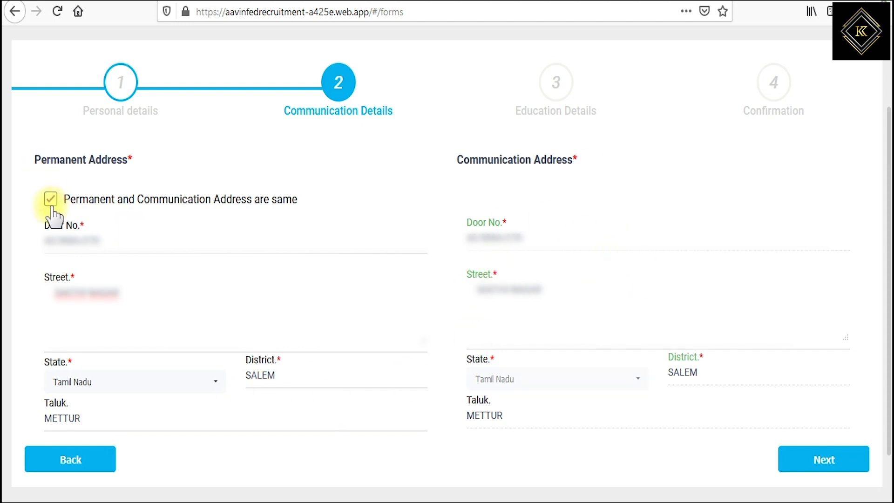
{"action": "left_click", "coordinate": [815, 461]}
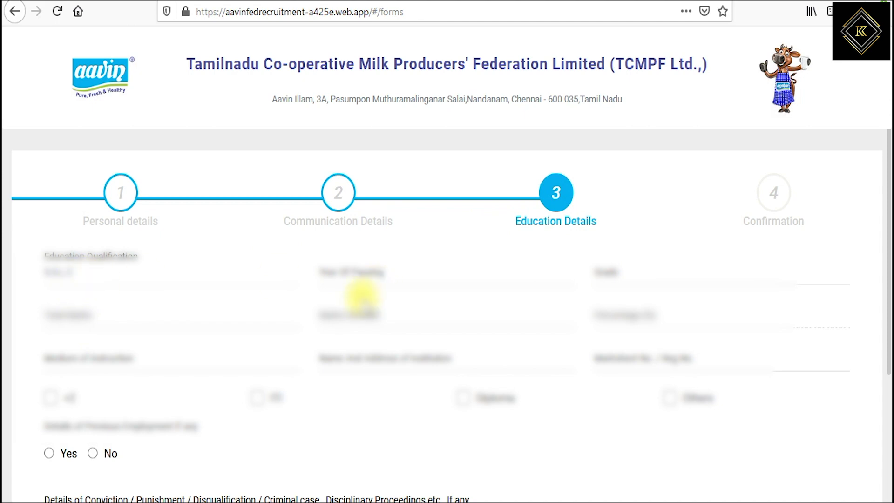
- Fill in the S.S.L.C results with 2006 as year of passing, grade 65, 500 total marks and 307 marks secured
{"action": "left_click", "coordinate": [358, 277]}
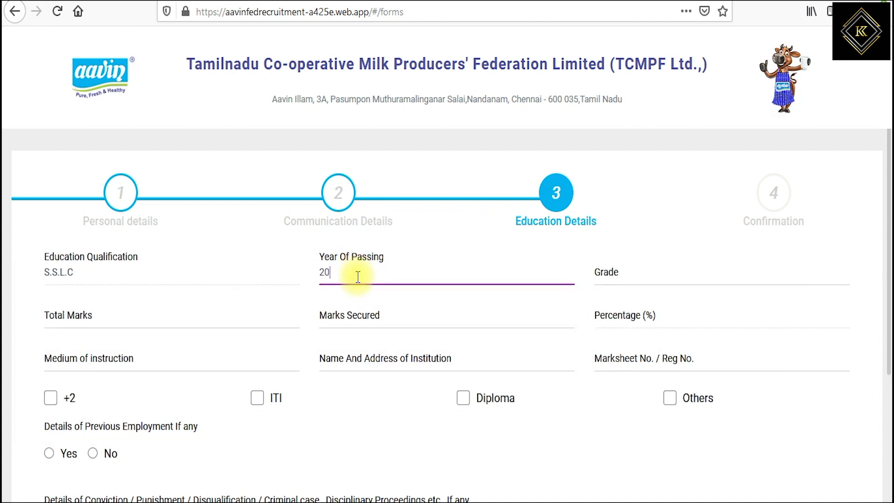
{"action": "left_click", "coordinate": [635, 265]}
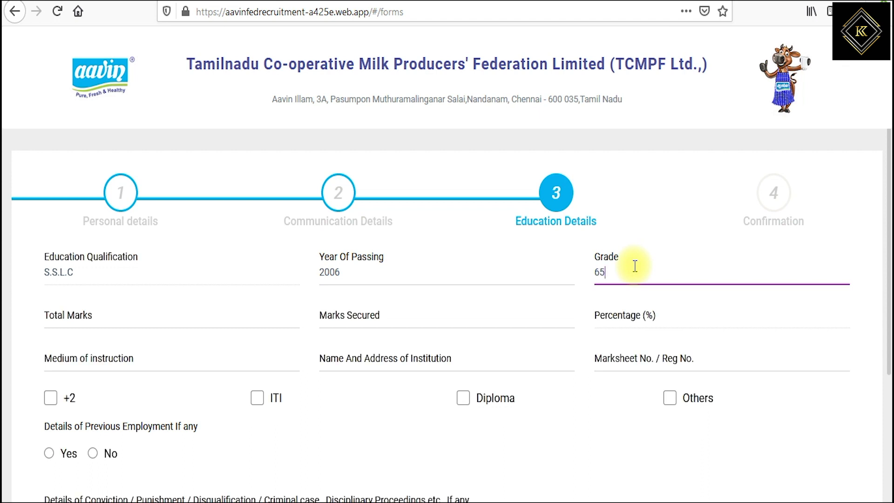
{"action": "left_click", "coordinate": [112, 326]}
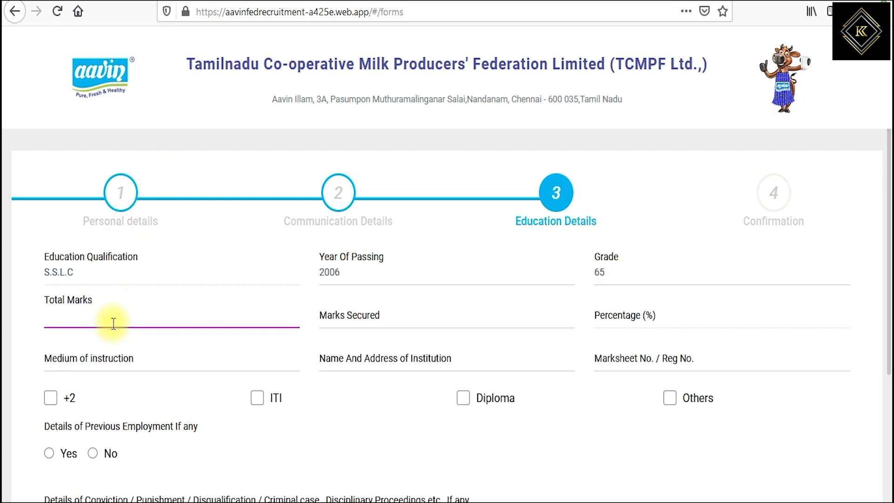
{"action": "left_click", "coordinate": [371, 317]}
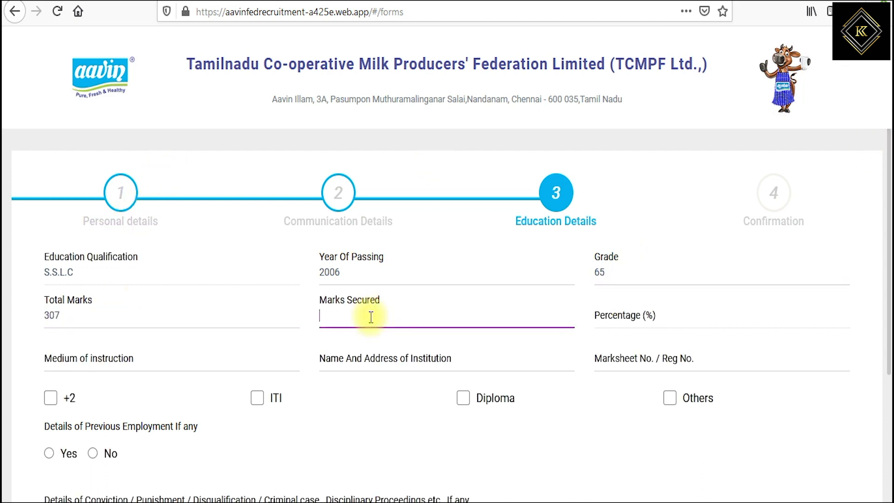
{"action": "left_click_drag", "start_coordinate": [81, 320], "coordinate": [9, 309]}
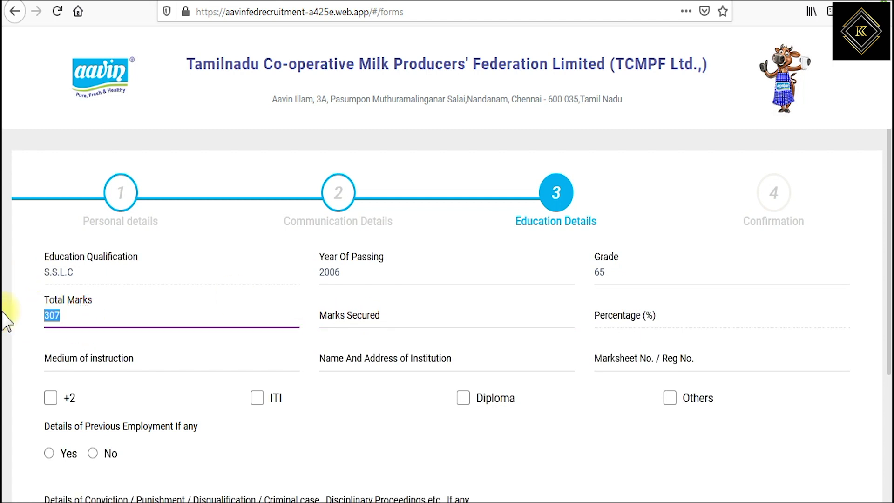
{"action": "left_click", "coordinate": [410, 321]}
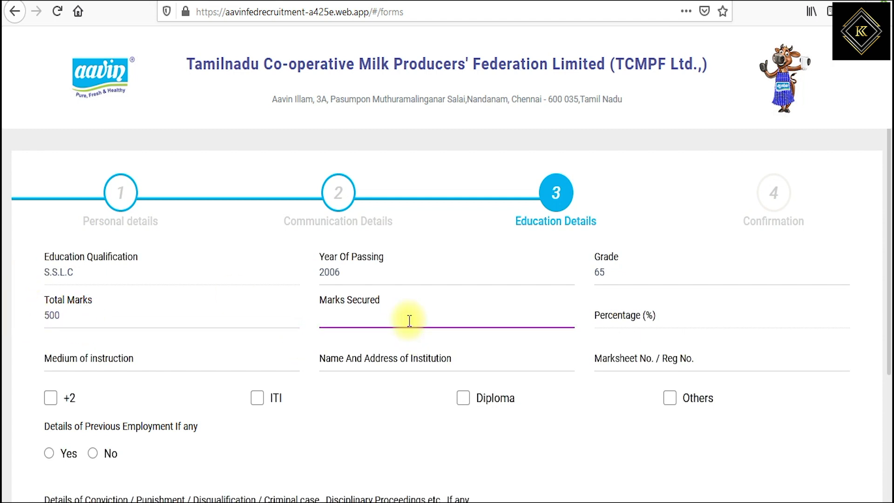
{"action": "type", "text": "307"}
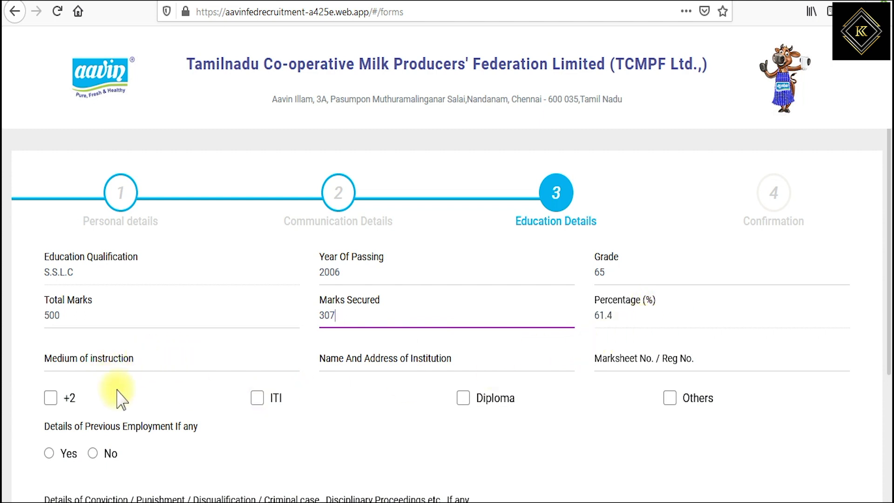
- Enter TAMIL as the S.S.L.C medium of instruction, and fill in the institution's name and address and the marksheet number
{"action": "left_click", "coordinate": [92, 362]}
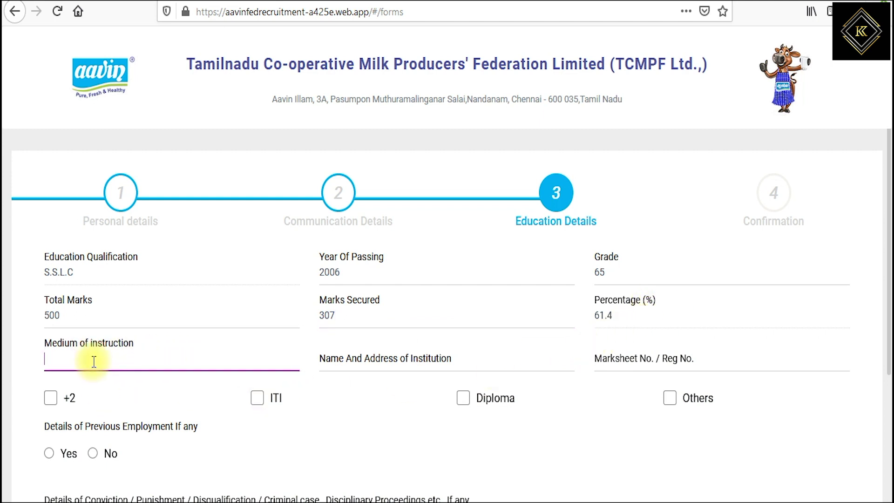
{"action": "type", "text": "TAMIL"}
{"action": "key", "text": "Tab"}
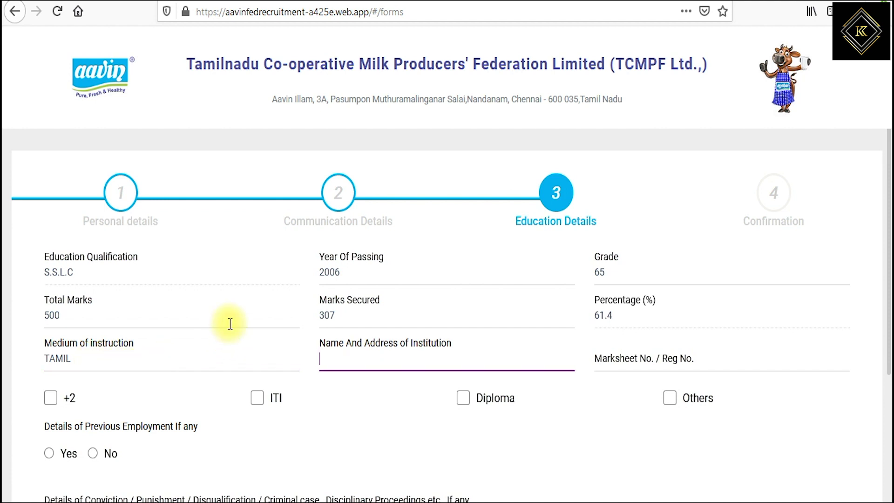
{"action": "key", "text": "Tab"}
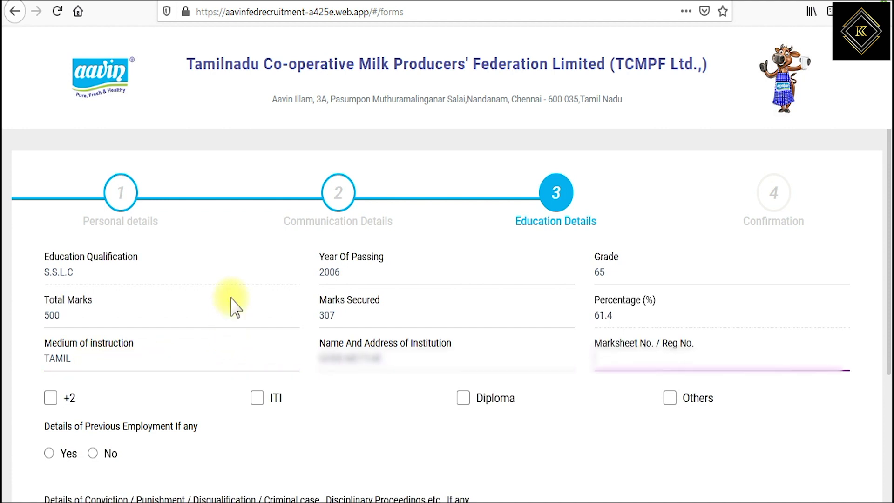
{"action": "left_click", "coordinate": [645, 365]}
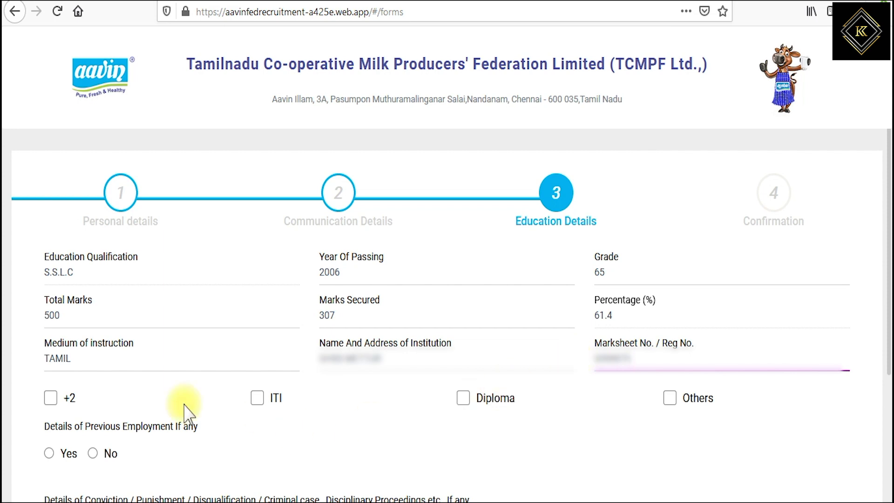
- Add the +2 qualification and fill in its results with 2008 as year of passing, grade 70, 1200 total marks and 848 marks secured
{"action": "left_click", "coordinate": [51, 399]}
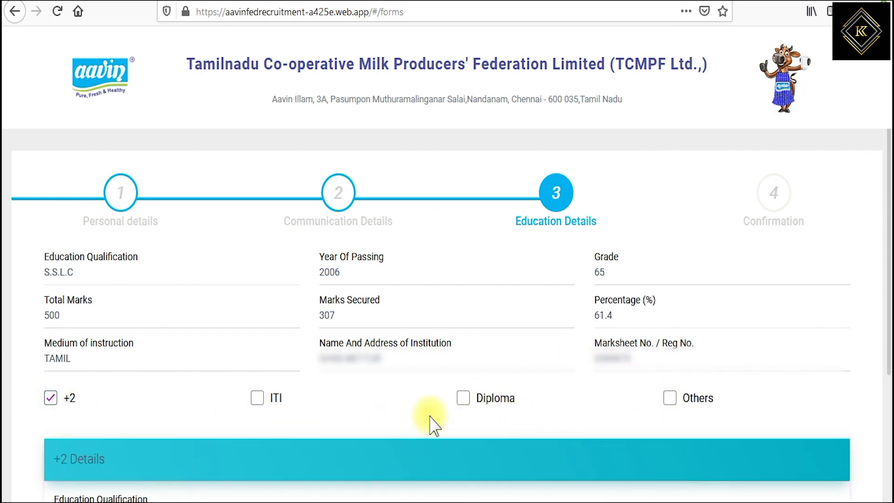
{"action": "scroll", "coordinate": [824, 488], "scroll_direction": "down", "scroll_amount": 6}
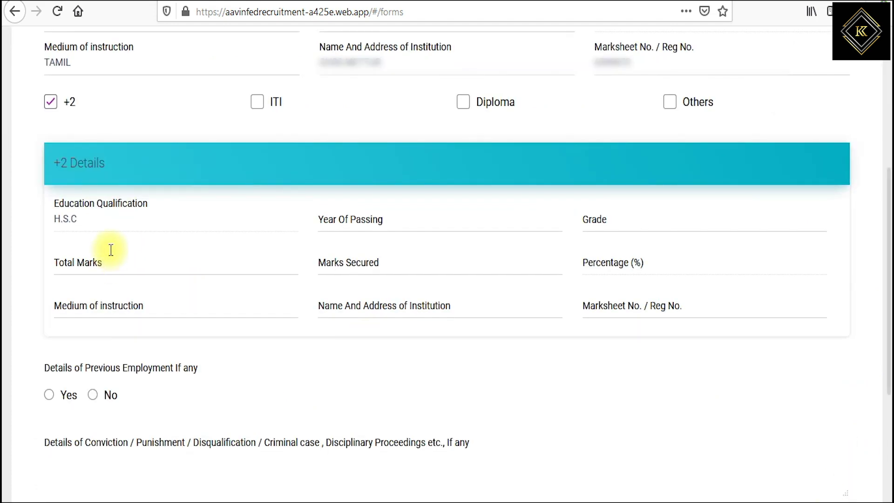
{"action": "left_click", "coordinate": [355, 218]}
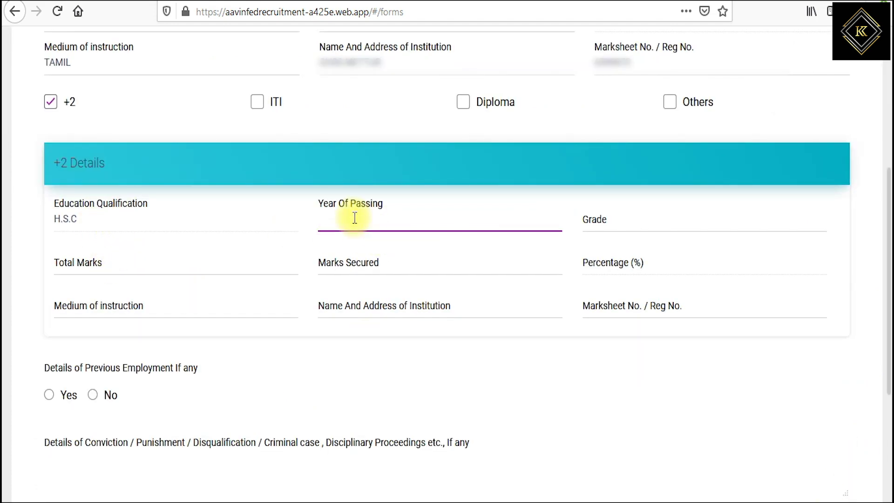
{"action": "key", "text": "Tab"}
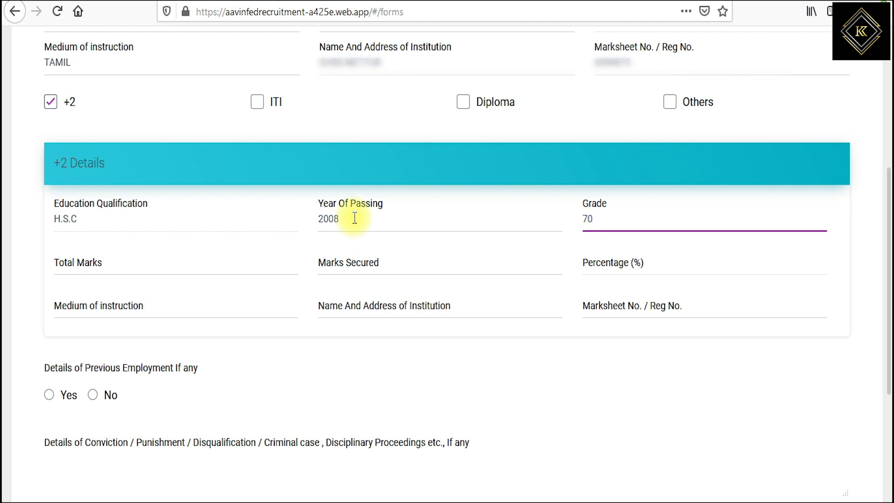
{"action": "key", "text": "Tab"}
{"action": "type", "text": "120"}
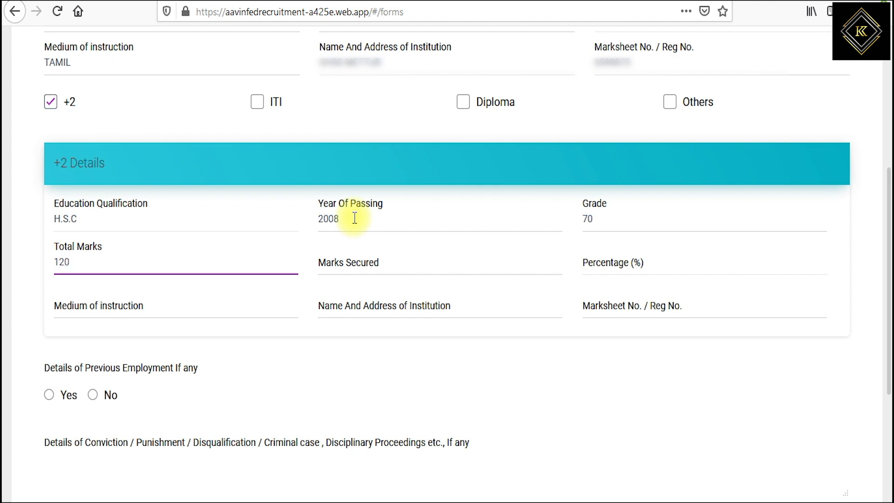
{"action": "type", "text": "0"}
{"action": "key", "text": "Tab"}
{"action": "type", "text": "8"}
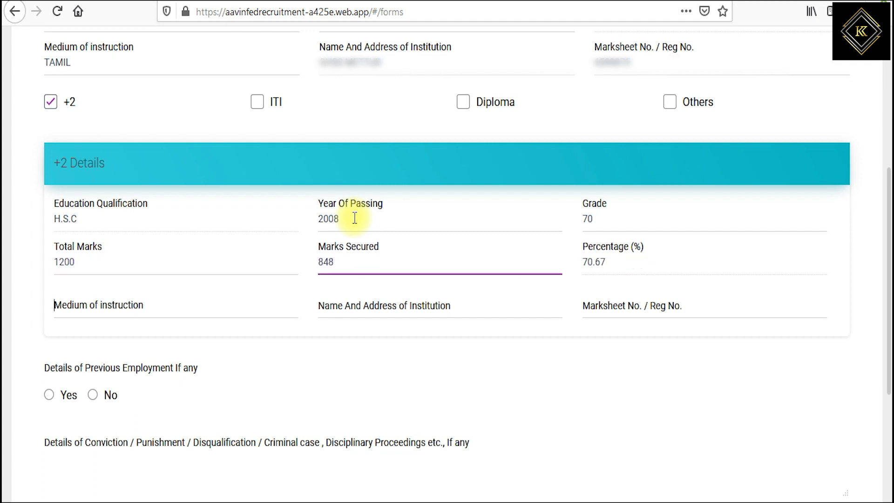
- Enter TAMIL as the +2 medium of instruction, and fill in the institution's name and address and the marksheet number
{"action": "key", "text": "Tab"}
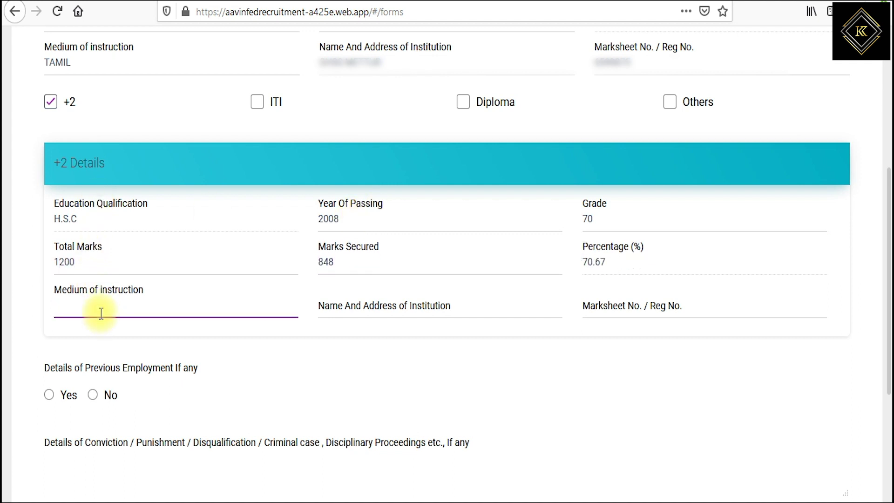
{"action": "type", "text": "TAMIL"}
{"action": "key", "text": "Tab"}
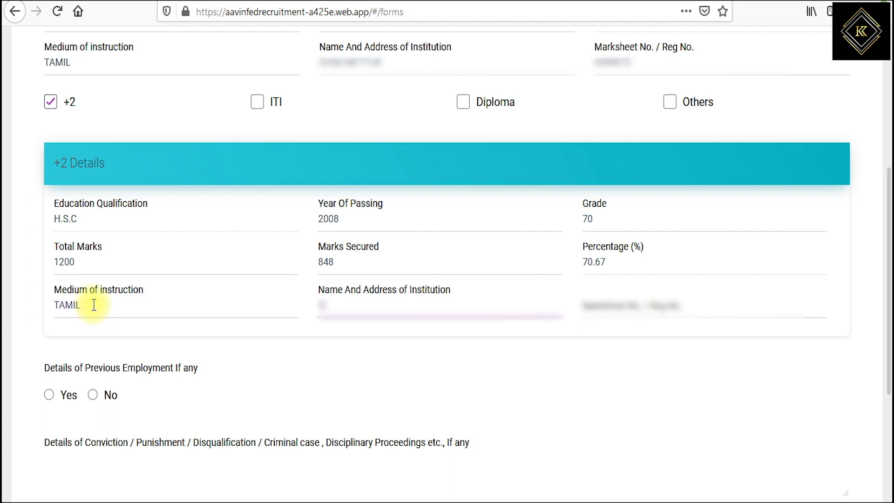
{"action": "type", "text": "GHSS METTUR"}
{"action": "key", "text": "Tab"}
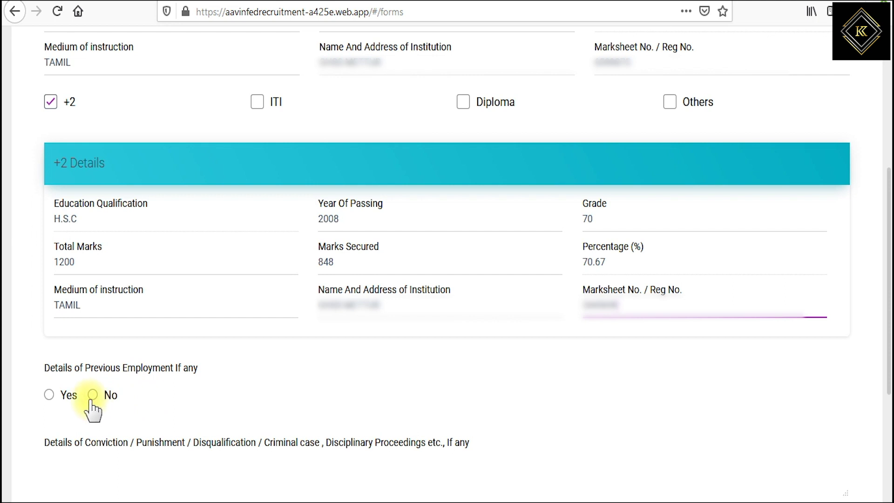
- Answer No to previous employment, and attach sign 20 kb.jpg as the candidate's signature and photo 50 kb.jpg as the recent photo
{"action": "left_click", "coordinate": [49, 394]}
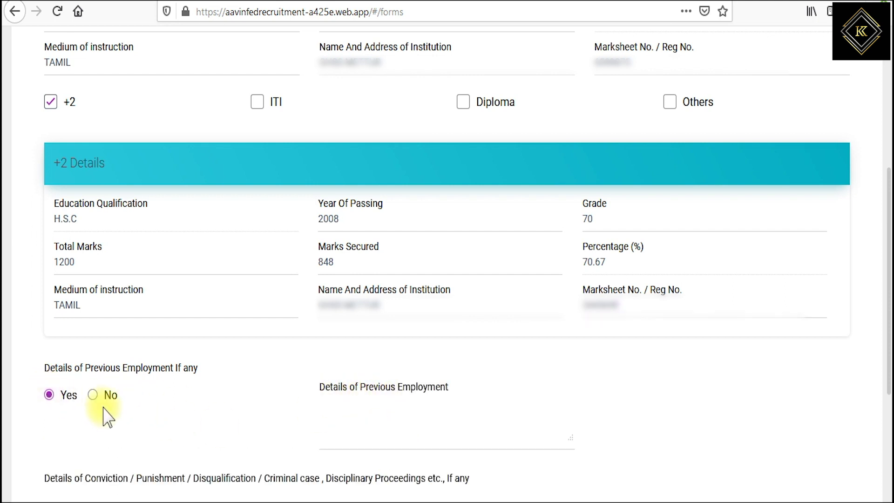
{"action": "left_click", "coordinate": [94, 396]}
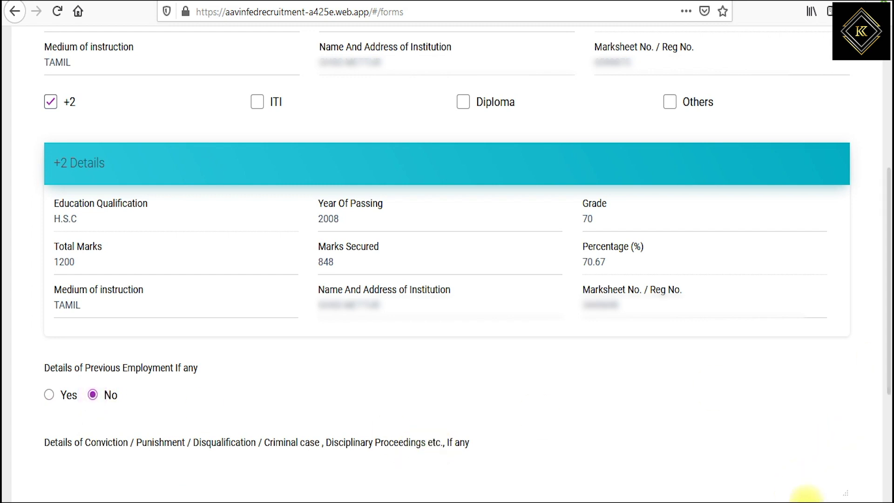
{"action": "scroll", "coordinate": [819, 489], "scroll_direction": "down", "scroll_amount": 5}
{"action": "left_click_drag", "start_coordinate": [100, 287], "coordinate": [140, 288]}
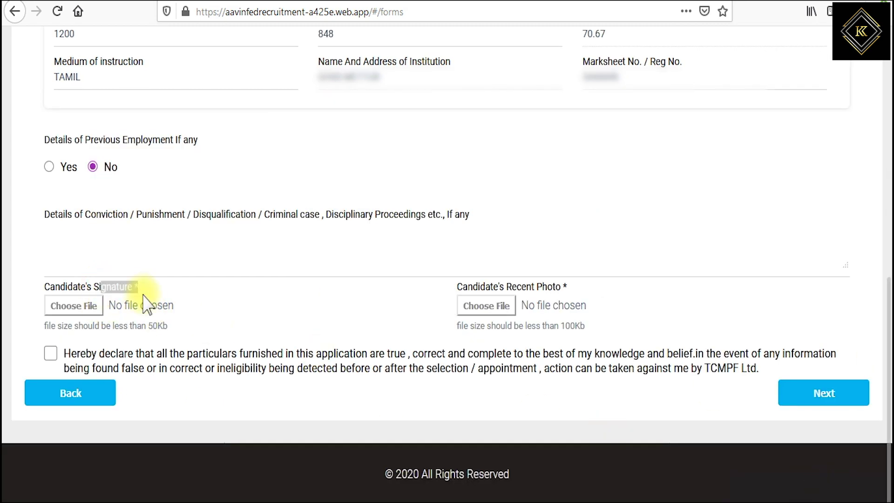
{"action": "left_click_drag", "start_coordinate": [527, 287], "coordinate": [568, 288]}
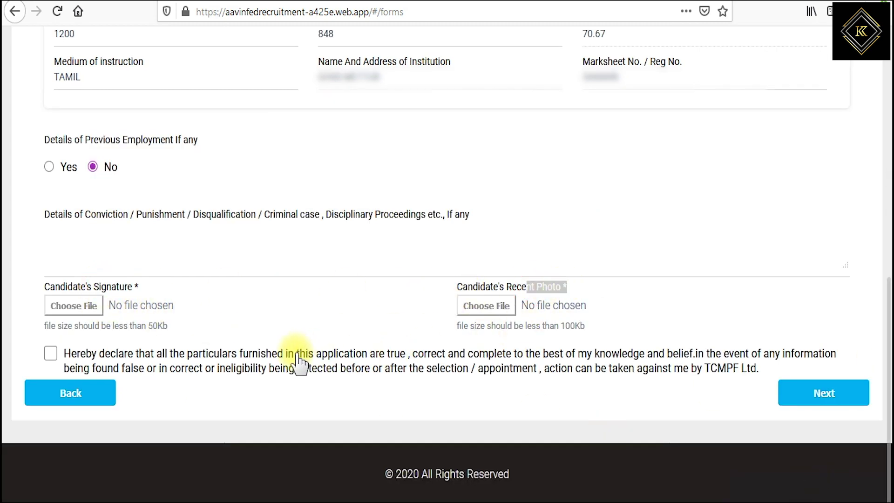
{"action": "left_click", "coordinate": [256, 314]}
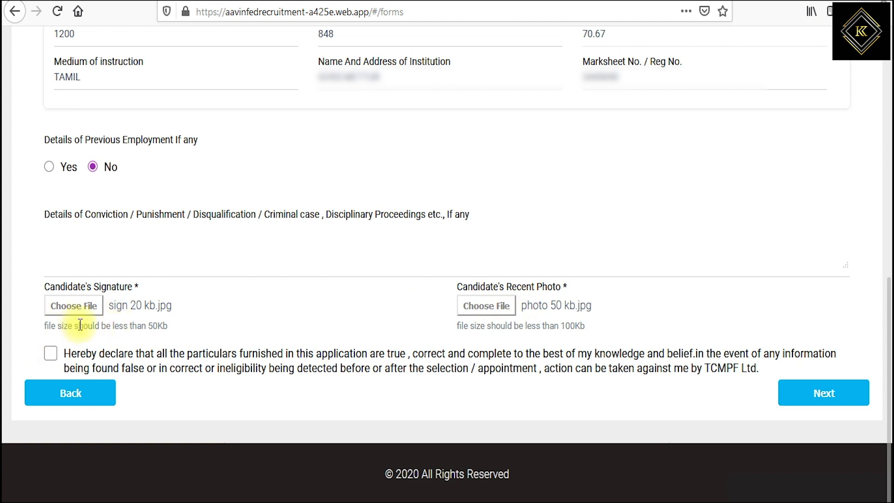
- Accept the declaration, and finish the application after reviewing the entered details on the confirmation page
{"action": "left_click", "coordinate": [51, 353]}
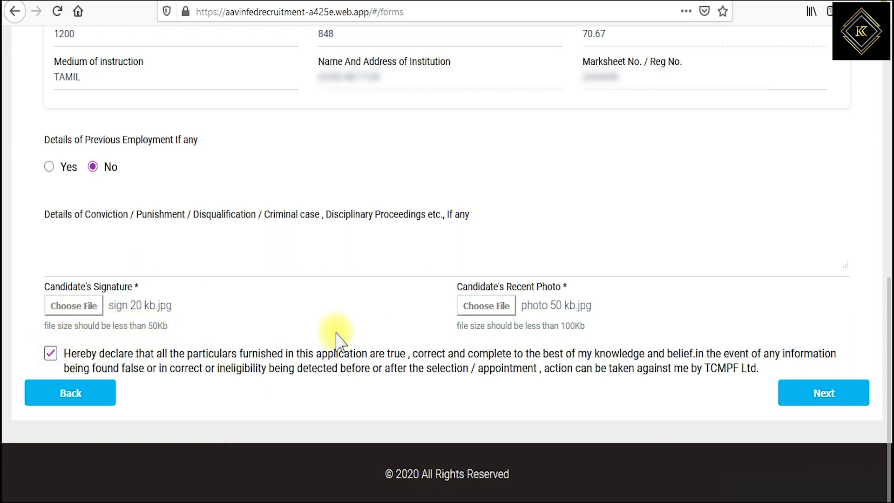
{"action": "left_click", "coordinate": [824, 396]}
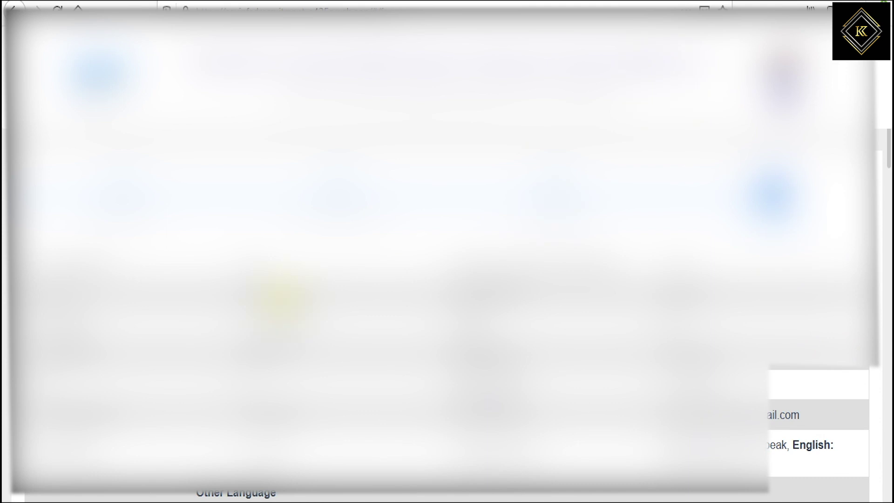
{"action": "scroll", "coordinate": [215, 282], "scroll_direction": "down", "scroll_amount": 1}
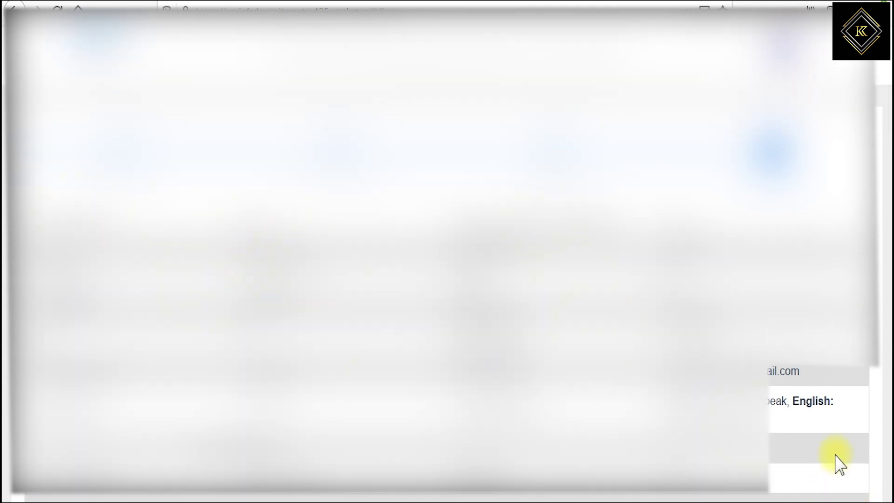
{"action": "scroll", "coordinate": [817, 421], "scroll_direction": "down", "scroll_amount": 5}
{"action": "scroll", "coordinate": [800, 417], "scroll_direction": "down", "scroll_amount": 10}
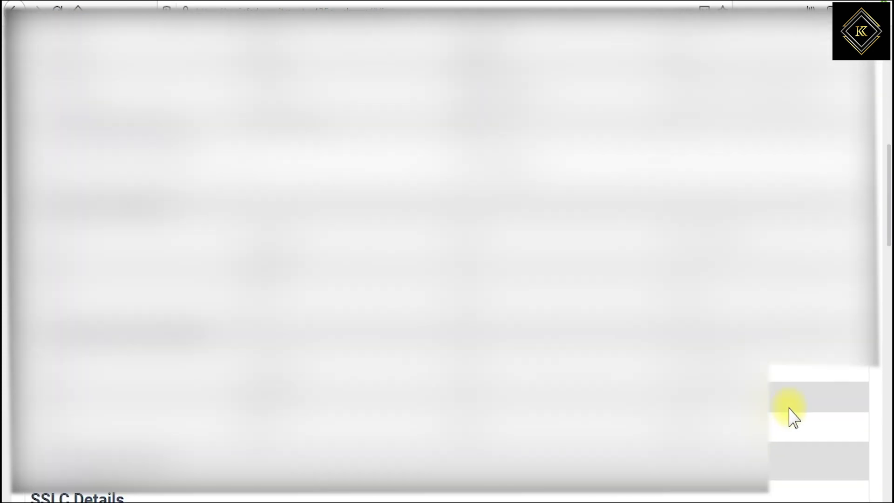
{"action": "scroll", "coordinate": [739, 389], "scroll_direction": "down", "scroll_amount": 8}
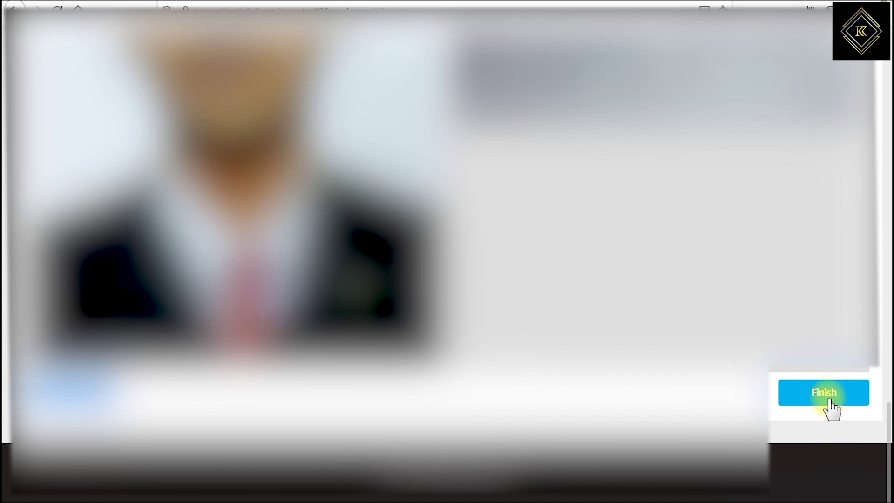
{"action": "left_click", "coordinate": [828, 397]}
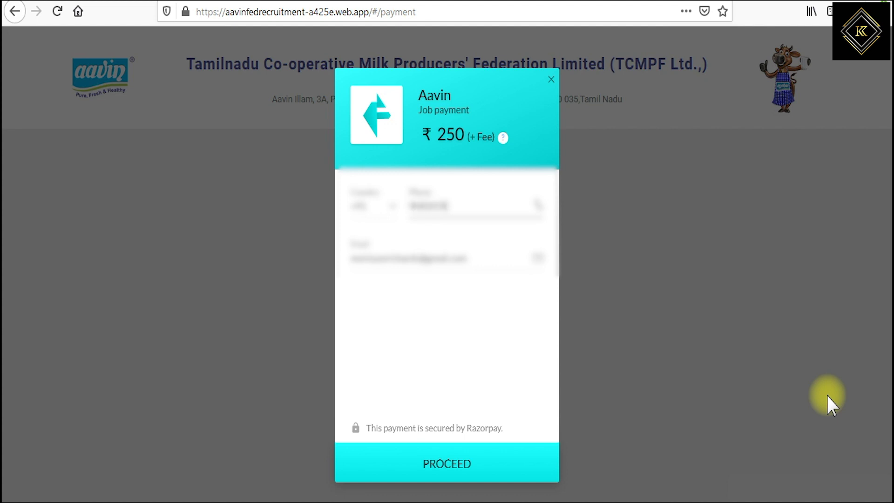
- Proceed with the contact details in the job payment and choose UPI / QR as the payment method
{"action": "left_click", "coordinate": [447, 464]}
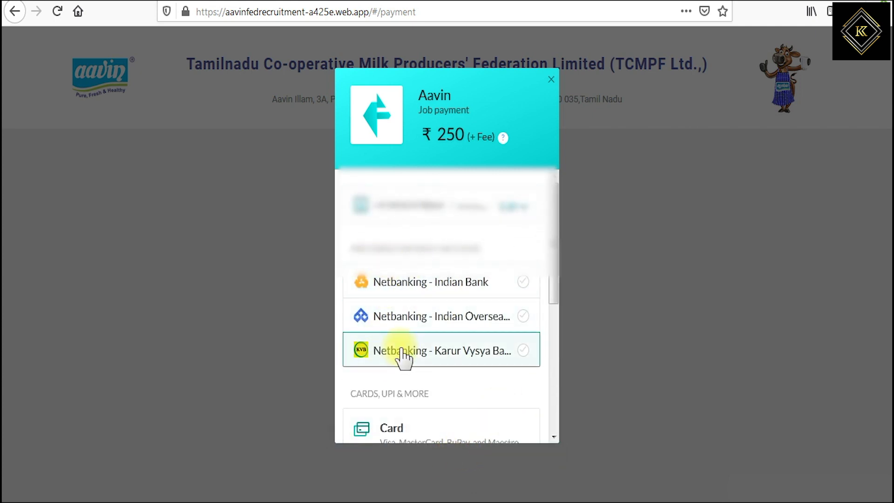
{"action": "scroll", "coordinate": [401, 360], "scroll_direction": "down", "scroll_amount": 3}
{"action": "scroll", "coordinate": [419, 396], "scroll_direction": "down", "scroll_amount": 2}
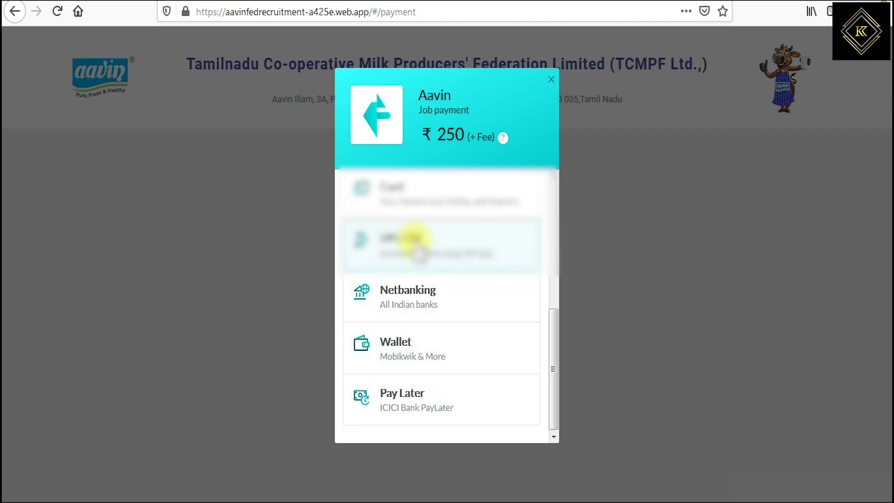
{"action": "scroll", "coordinate": [412, 254], "scroll_direction": "up", "scroll_amount": 4}
{"action": "scroll", "coordinate": [409, 286], "scroll_direction": "down", "scroll_amount": 4}
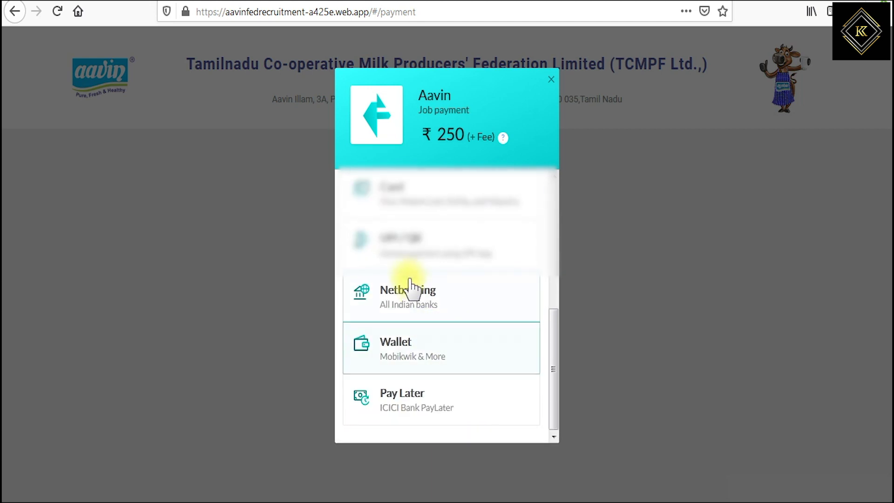
{"action": "left_click", "coordinate": [410, 254]}
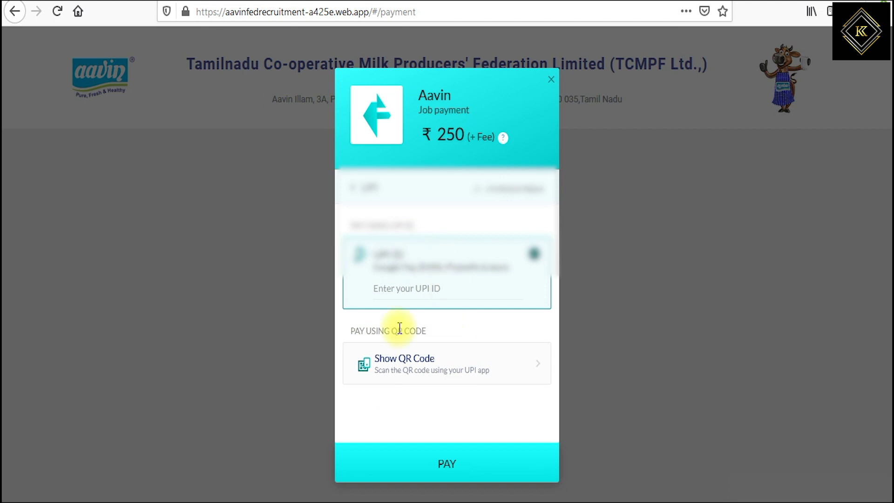
- Choose payment by QR code for the application fee and accept the fee breakdown to generate the code
{"action": "left_click", "coordinate": [438, 462]}
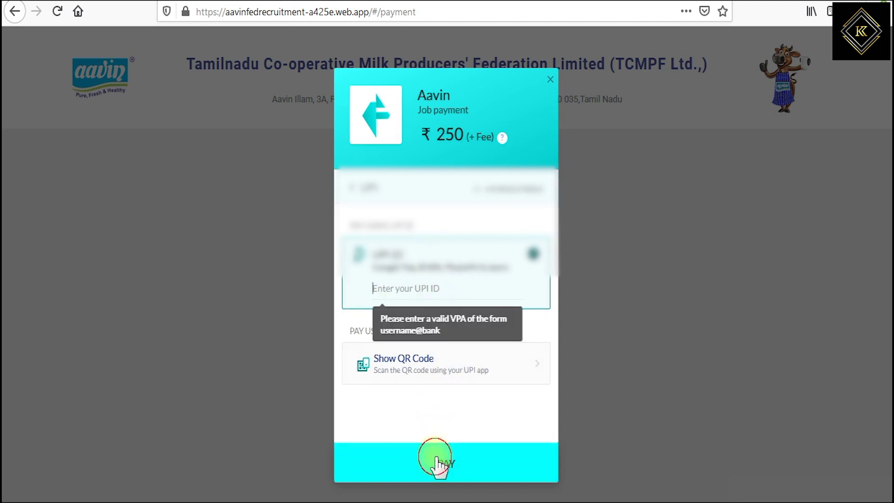
{"action": "left_click", "coordinate": [392, 289]}
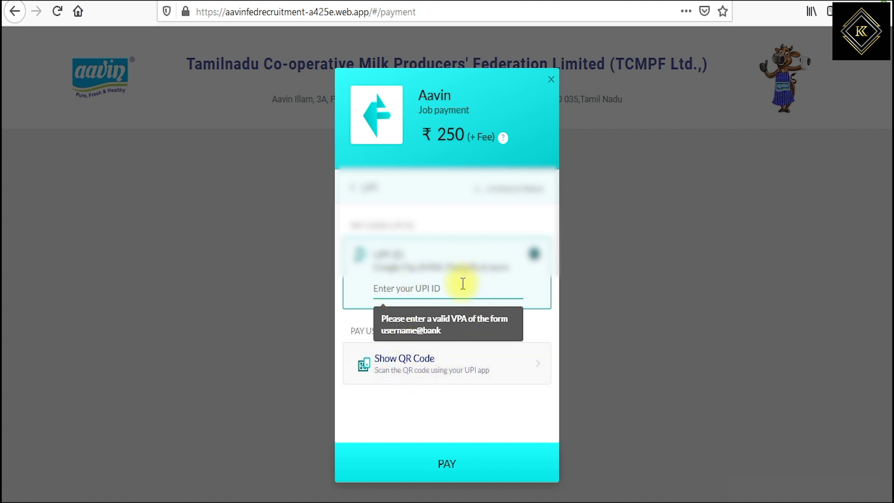
{"action": "left_click", "coordinate": [424, 373]}
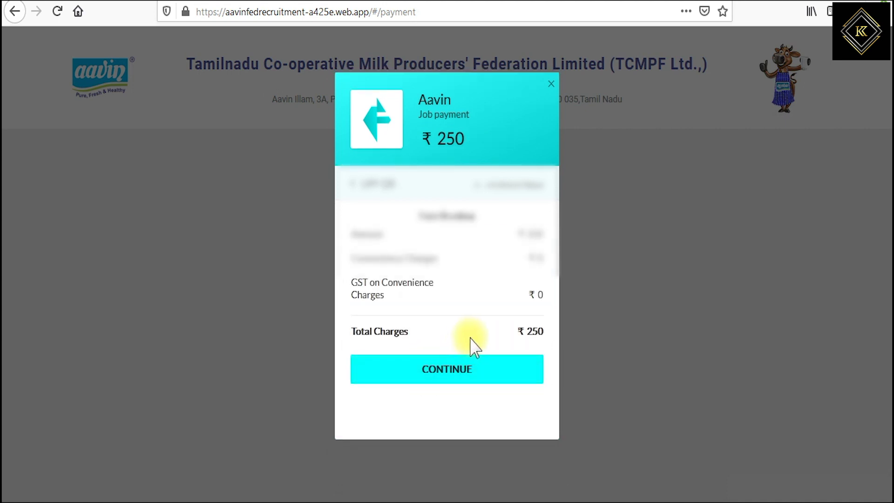
{"action": "left_click", "coordinate": [451, 382]}
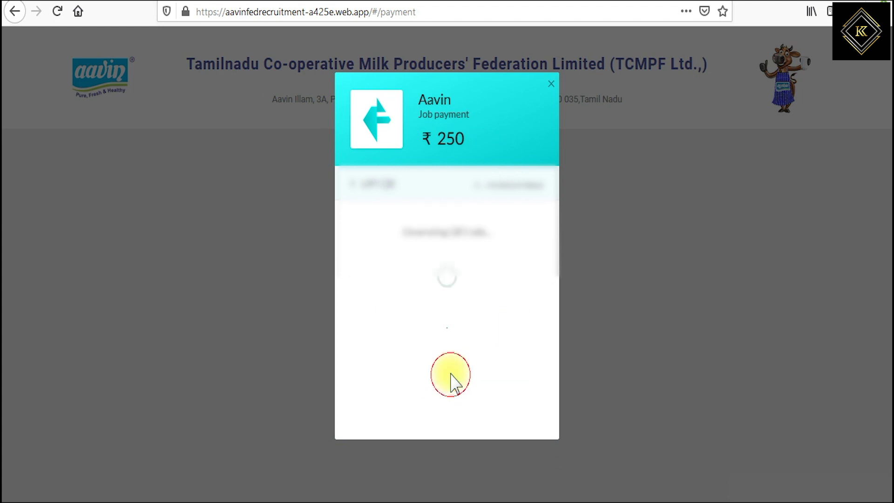